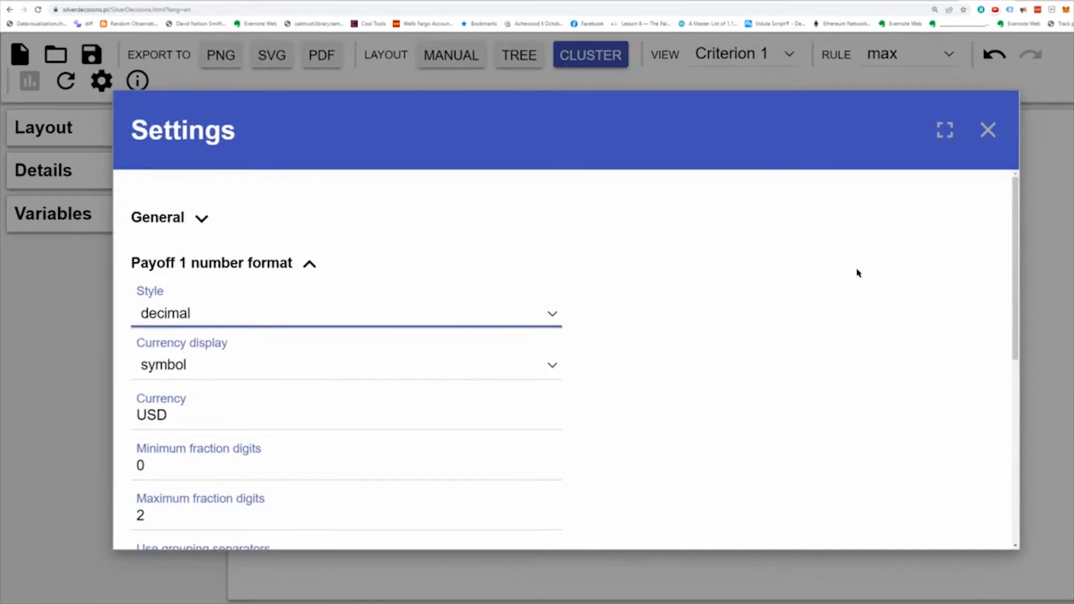
- Close the settings dialog and set the diagram layout to Cluster
left_click(988, 130)
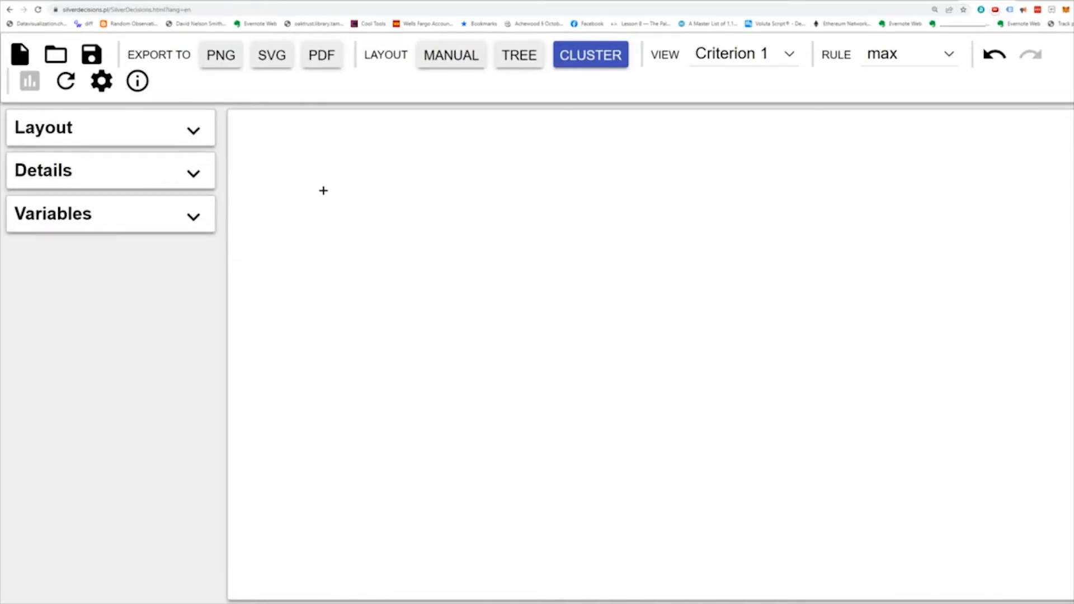
left_click(524, 55)
left_click(580, 54)
- Add a decision node to the empty canvas and label it "Party decision"
right_click(367, 200)
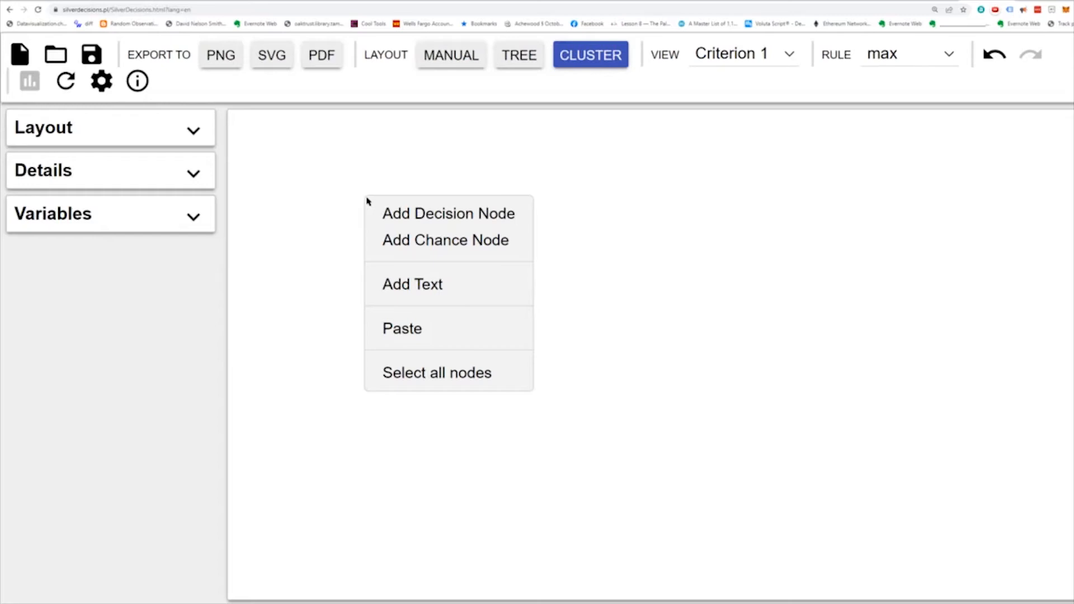
left_click(396, 213)
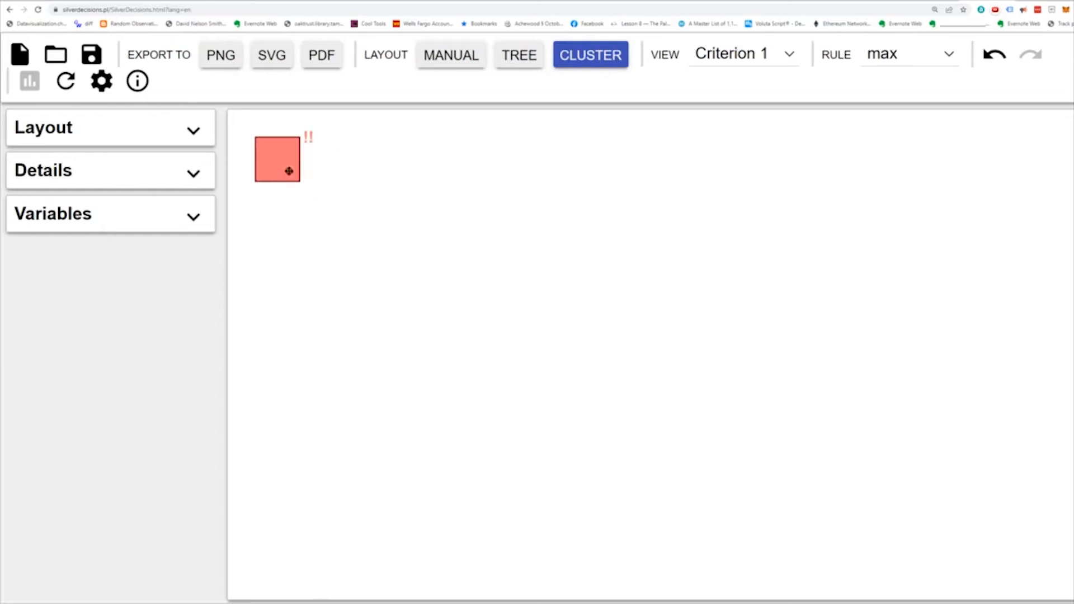
left_click(285, 162)
left_click(53, 311)
type("Par")
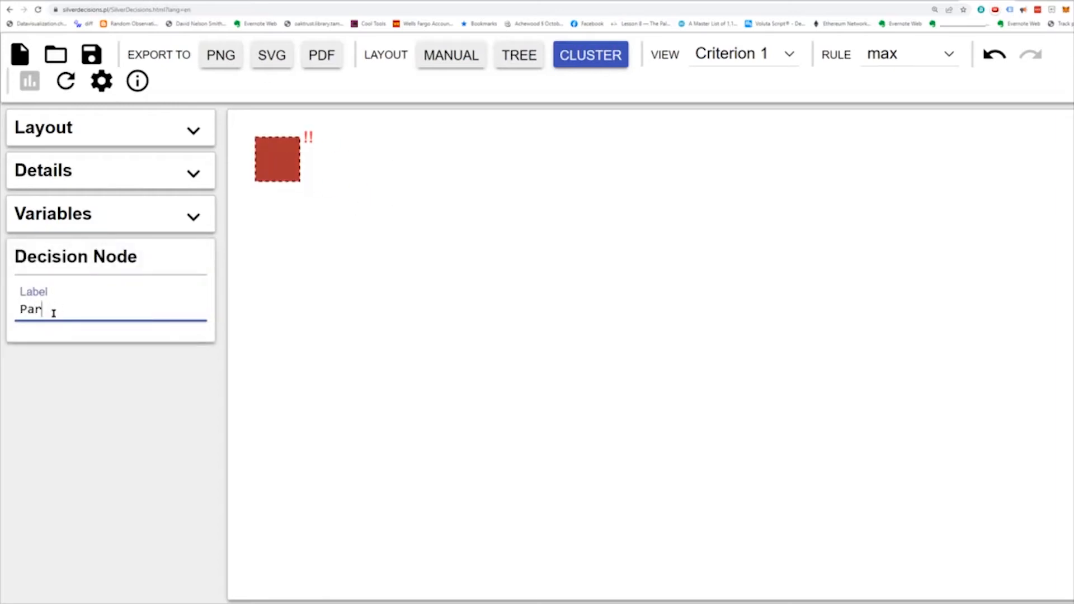
type("ty decision")
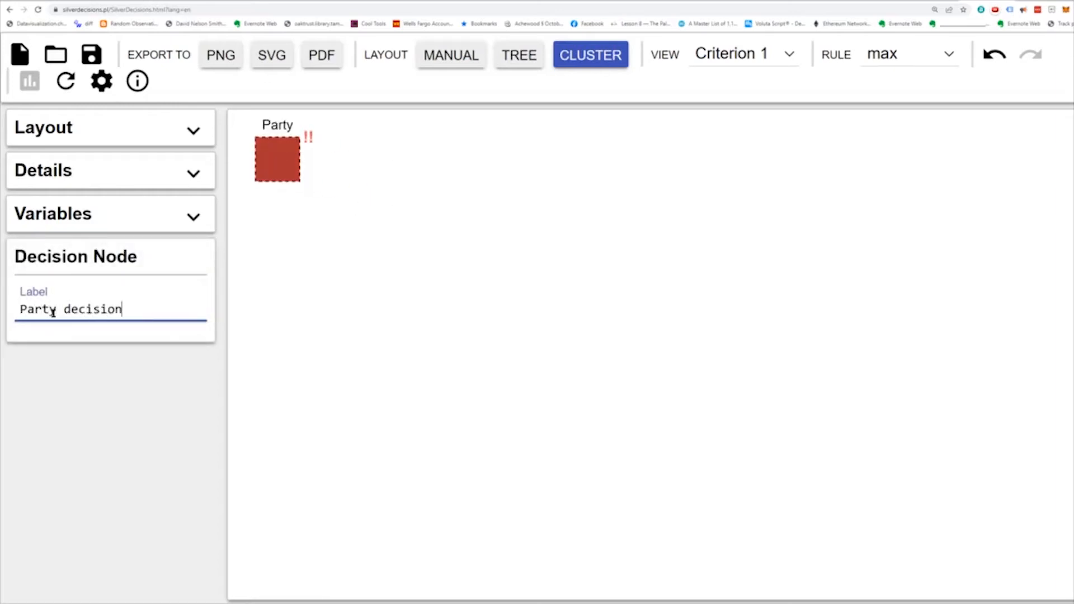
left_click(413, 265)
- Add a chance node branching from the Party decision node and label it "Rain?"
left_click(288, 161)
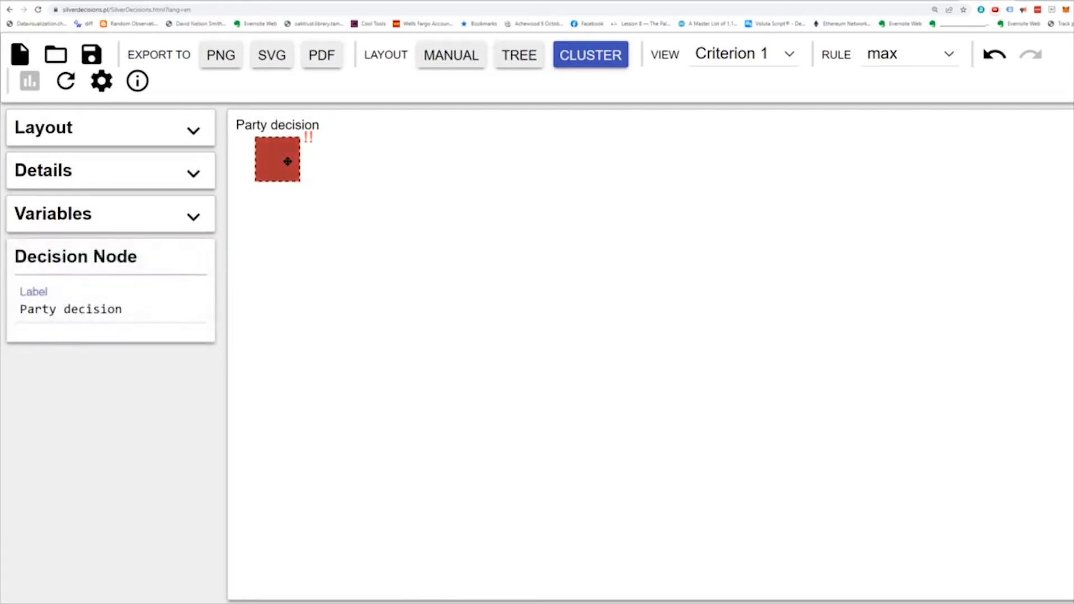
right_click(289, 164)
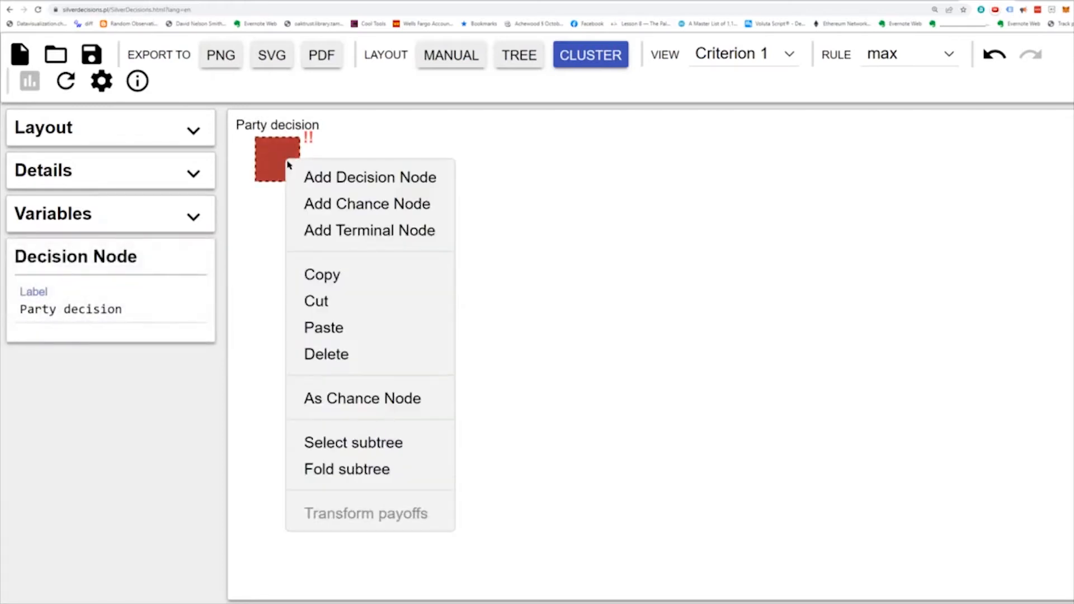
left_click(344, 206)
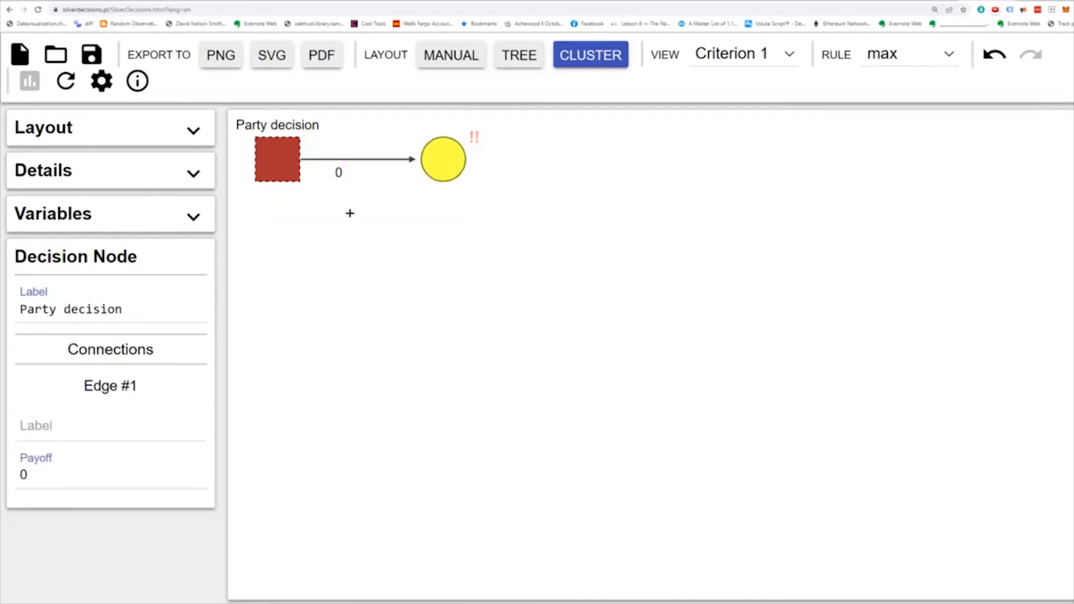
left_click(438, 154)
left_click(30, 312)
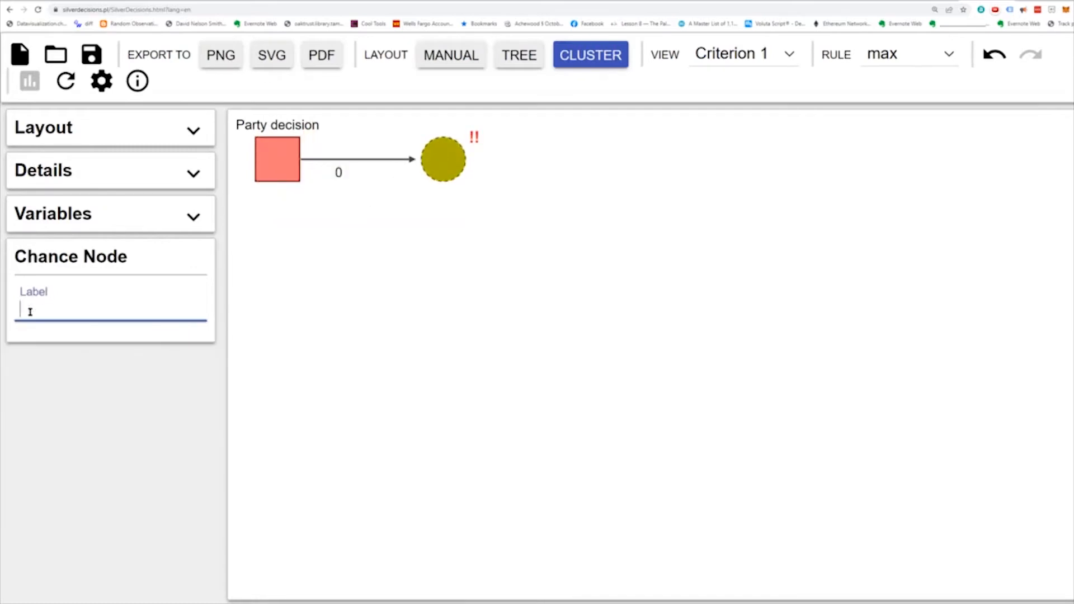
type("Rain?")
left_click(491, 284)
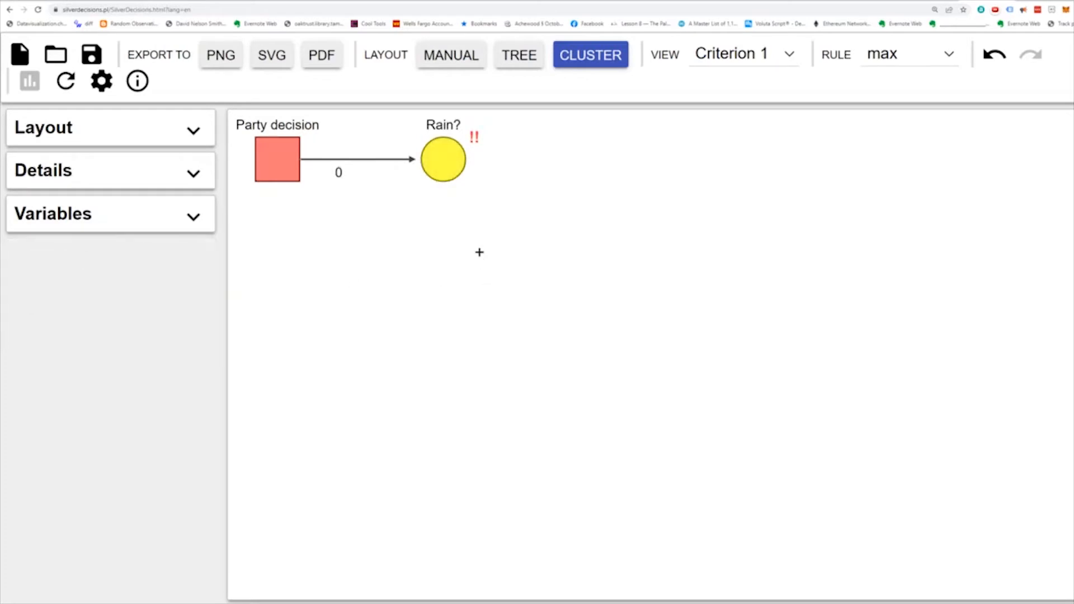
- Add two terminal nodes branching from the Rain? chance node
left_click(451, 158)
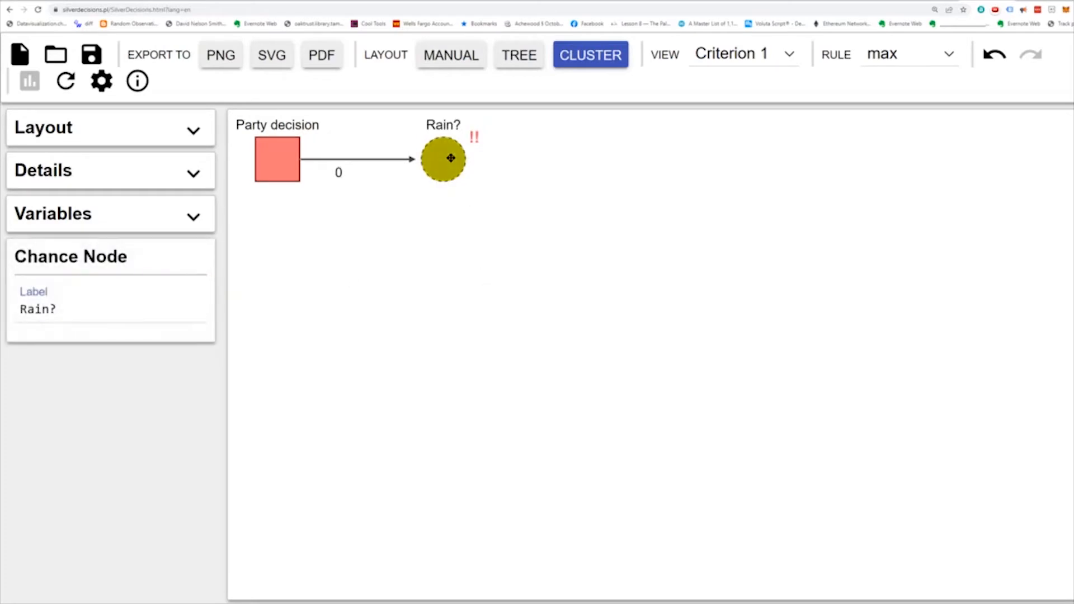
right_click(451, 159)
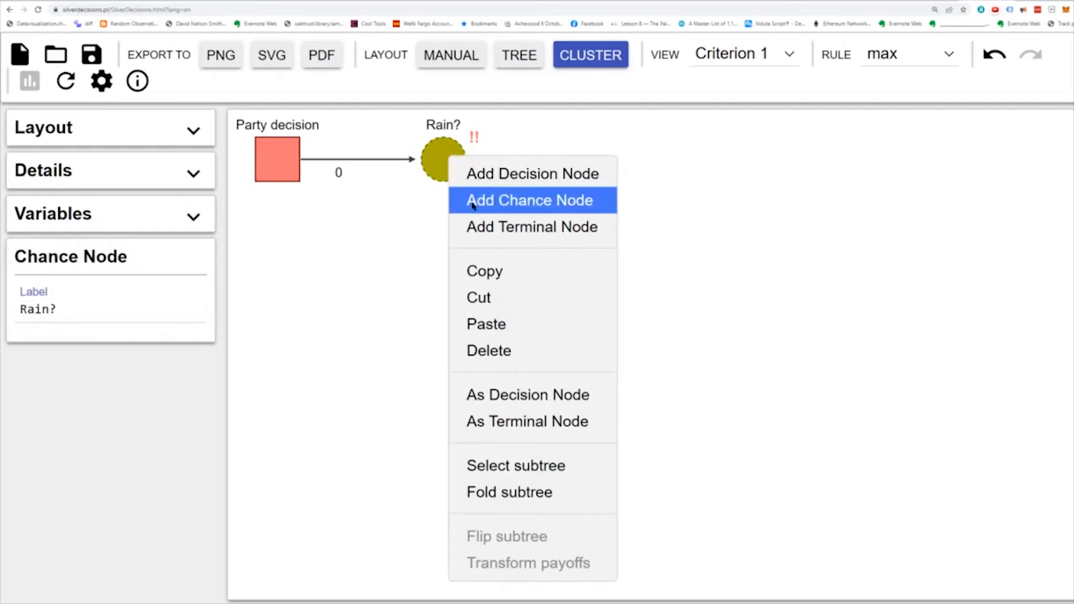
left_click(485, 231)
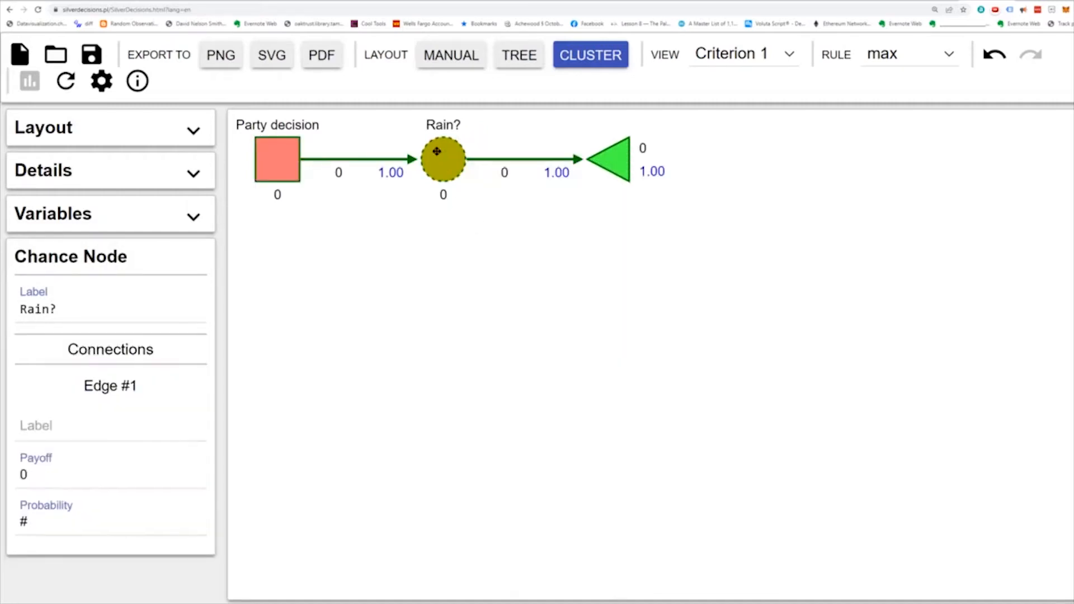
right_click(440, 153)
left_click(480, 236)
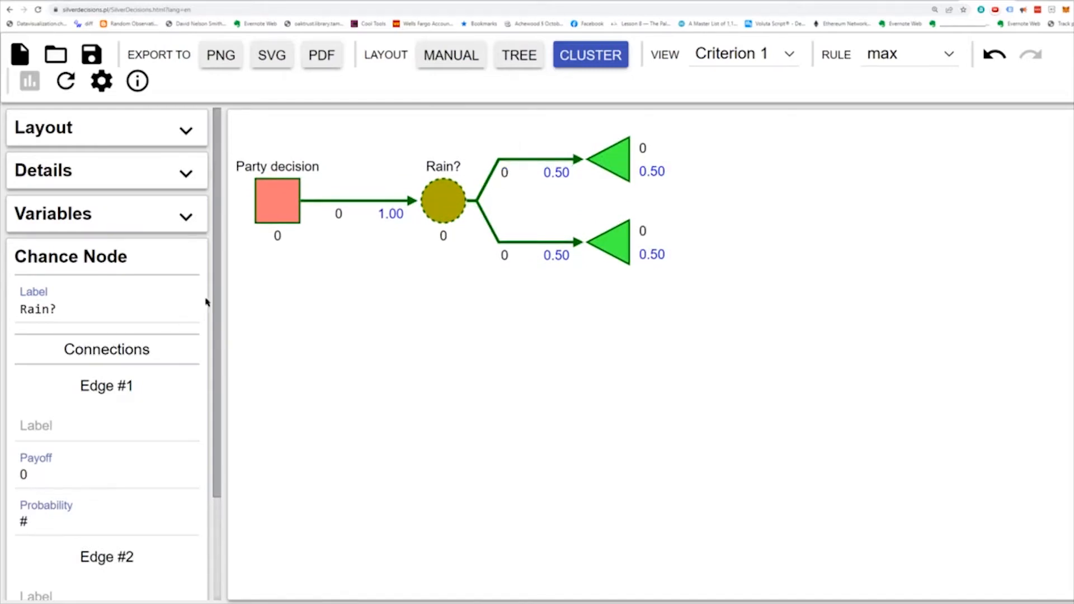
- Label the Rain? node's first edge "Rain" and its second edge "No Rain"
left_click_drag(214, 299, 206, 408)
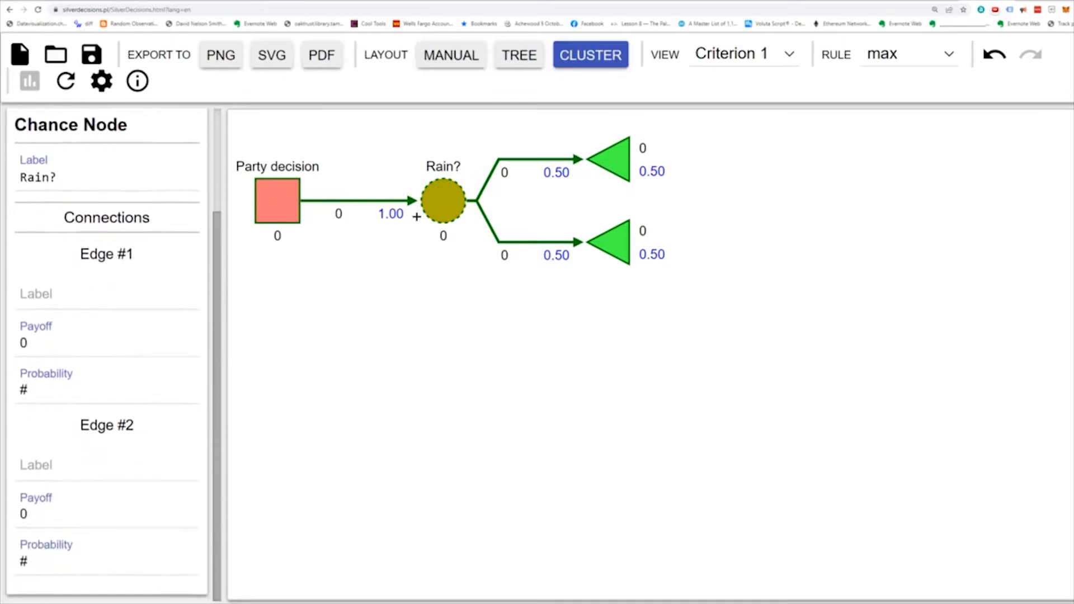
left_click(50, 297)
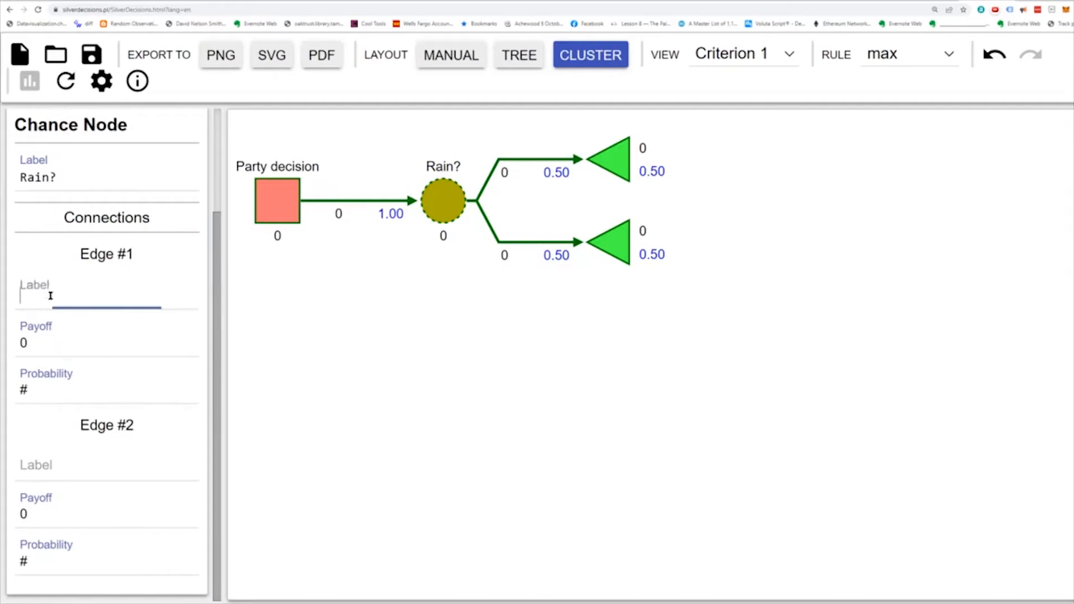
type("Rain")
left_click(75, 467)
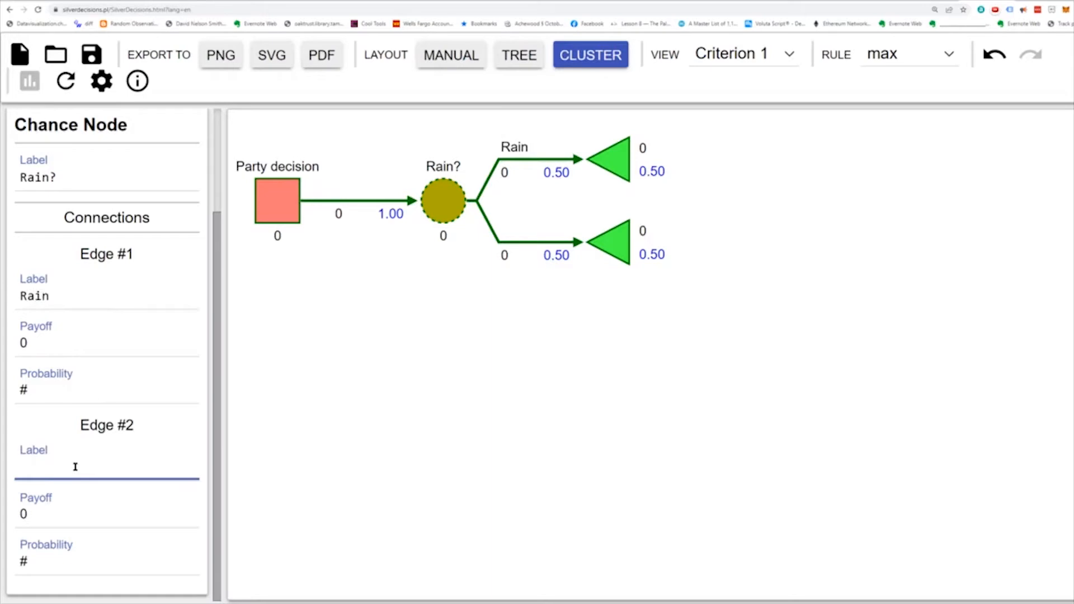
type("No Rain")
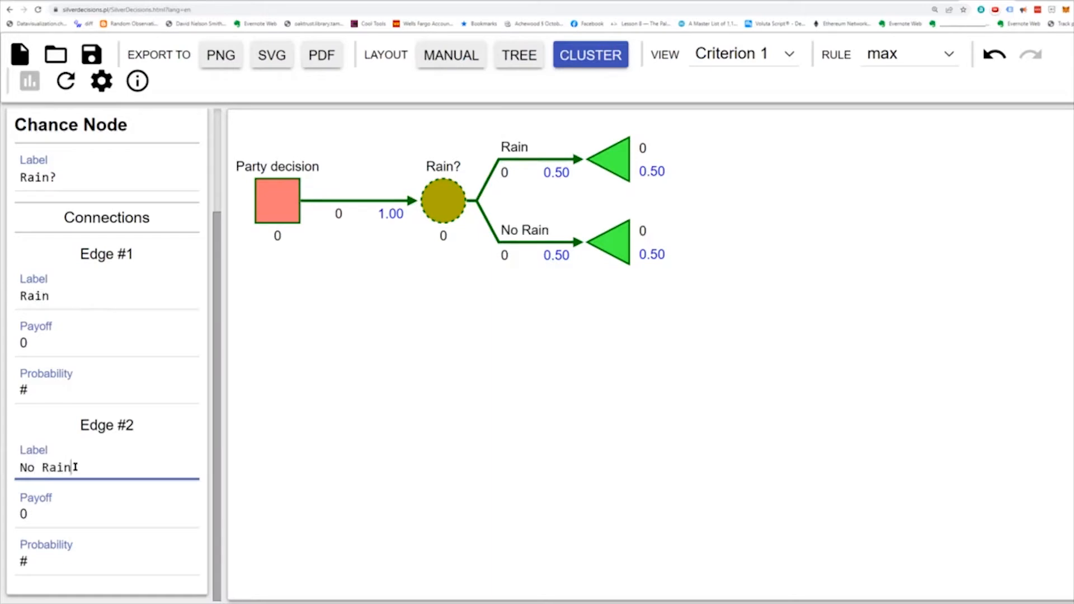
- Set the probability of the Rain edge to .3
left_click_drag(34, 387, 20, 385)
type(".3")
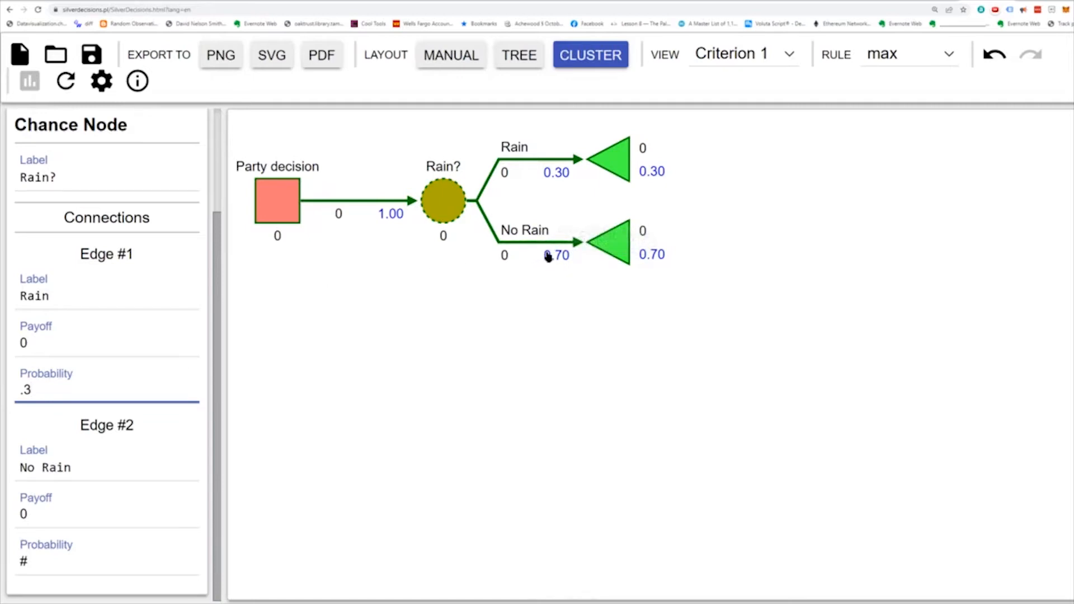
left_click(759, 178)
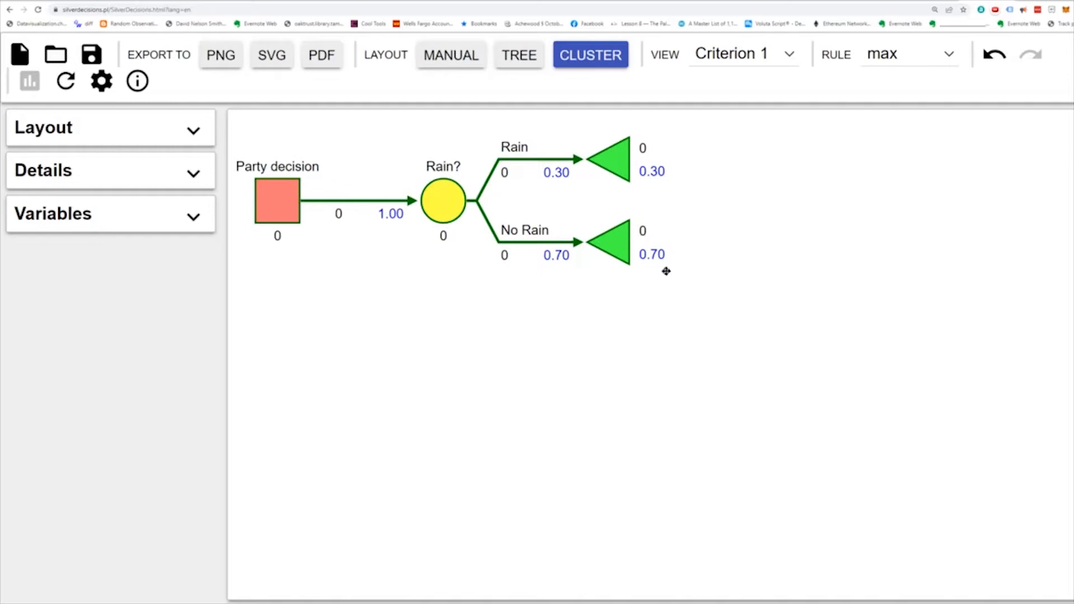
- Copy the Rain? chance node with its two terminal nodes and paste it twice onto the Party decision node
left_click_drag(716, 320, 359, 114)
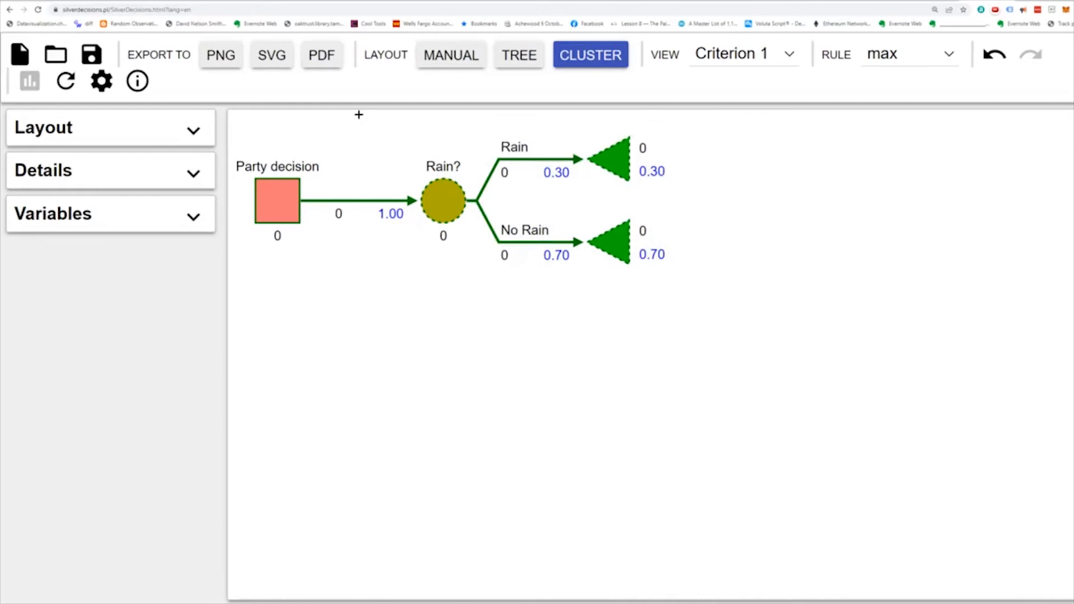
left_click(281, 195)
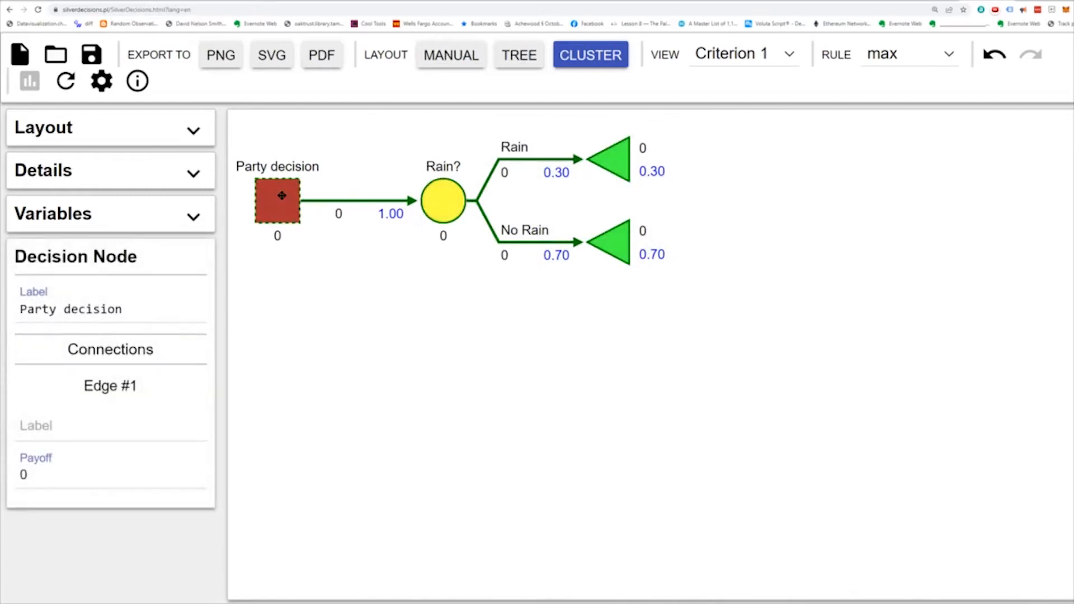
key("ctrl+v")
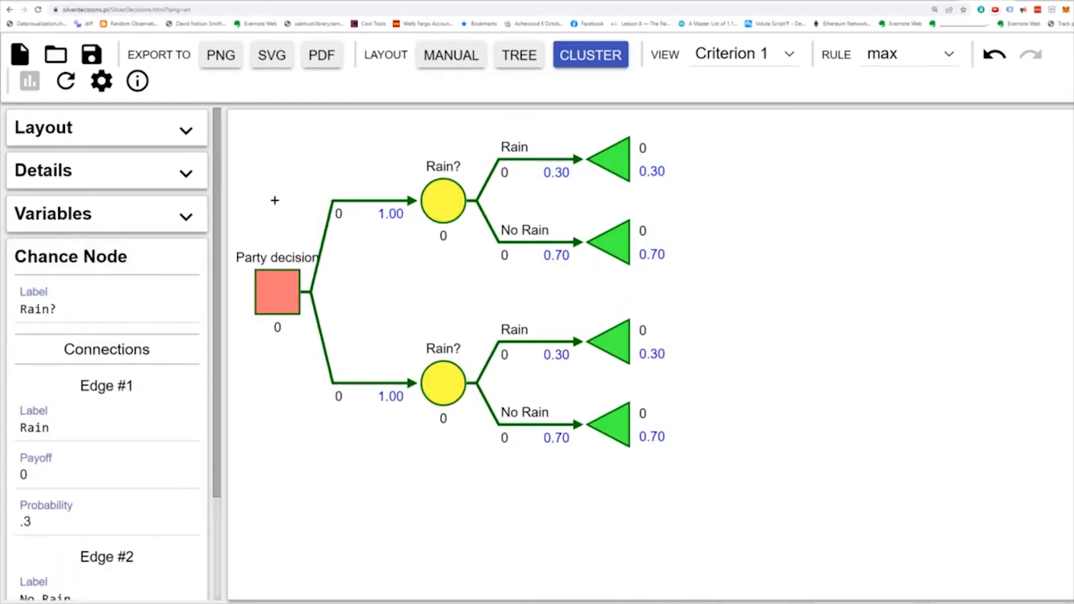
left_click(281, 285)
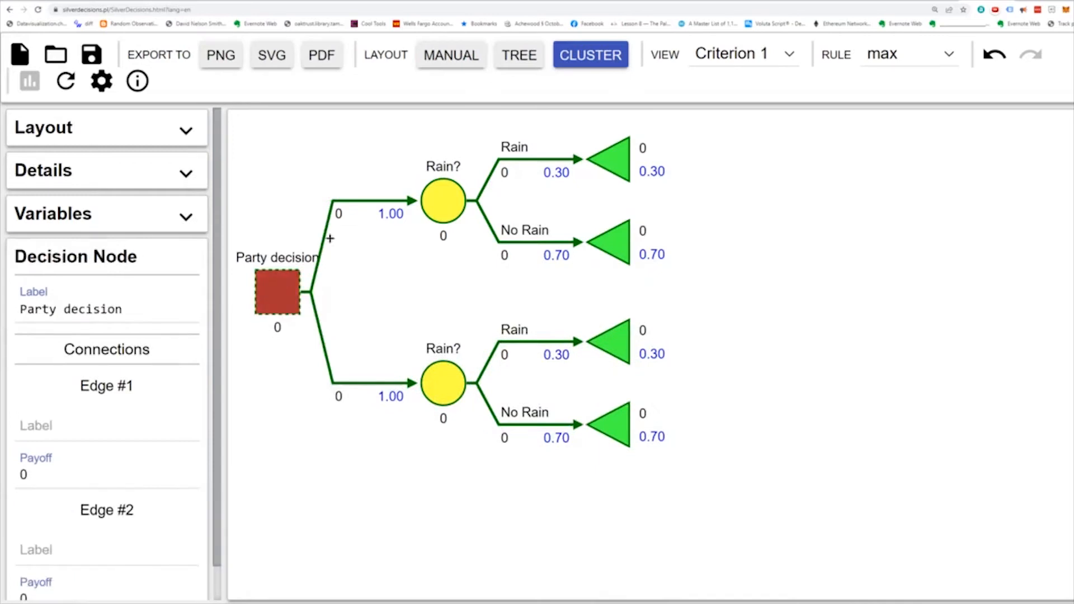
key("ctrl+v")
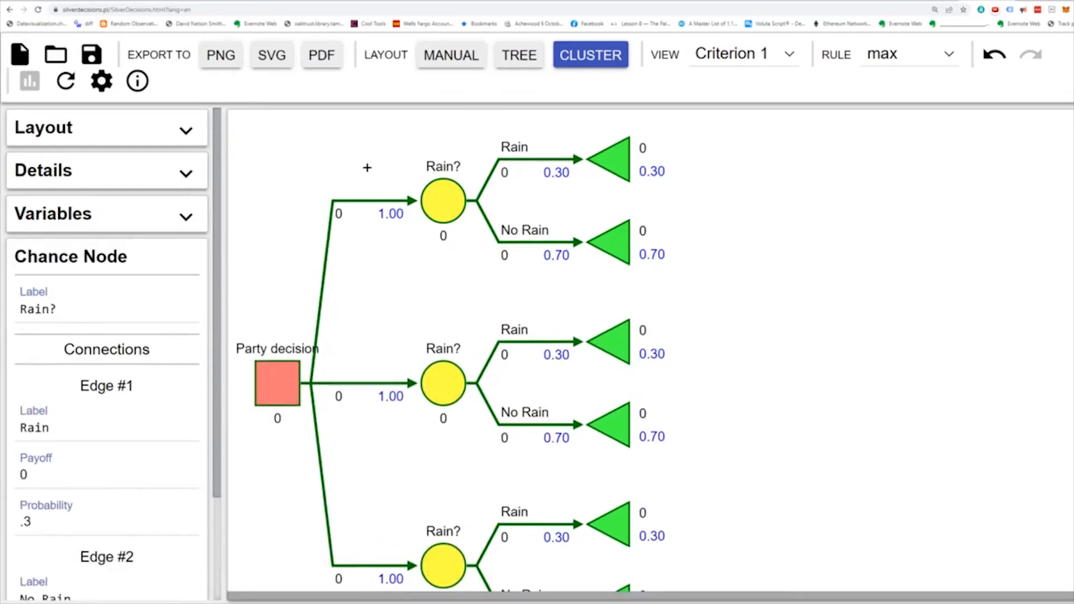
- Label the Party decision node's three edges "Outdoors", "Porch" and "Indoors", in that order
left_click(271, 378)
scroll(233, 386, "down", 1)
scroll(89, 431, "down", 3)
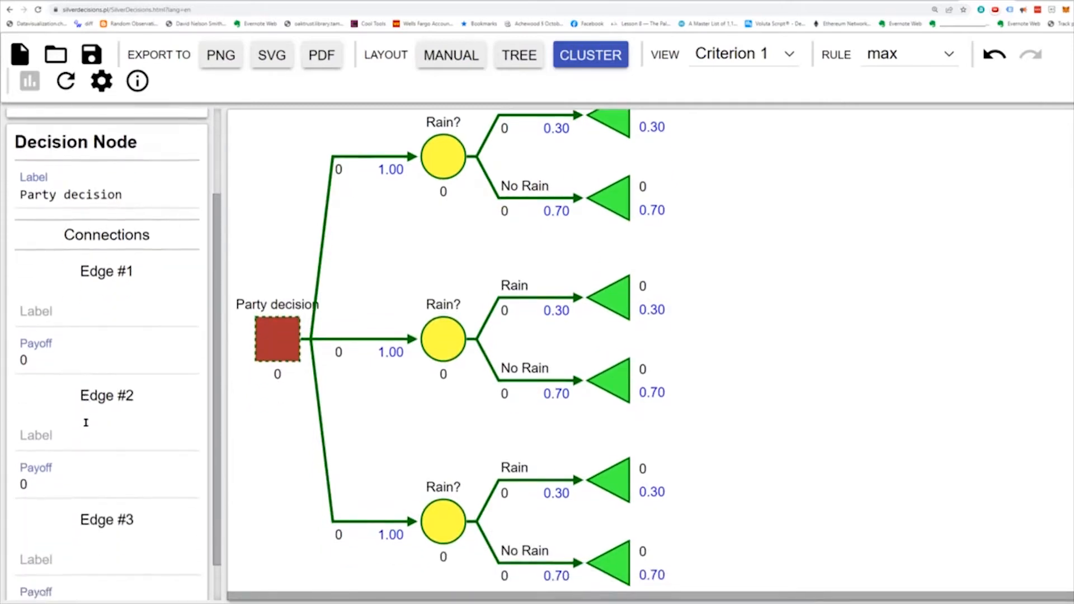
left_click(27, 269)
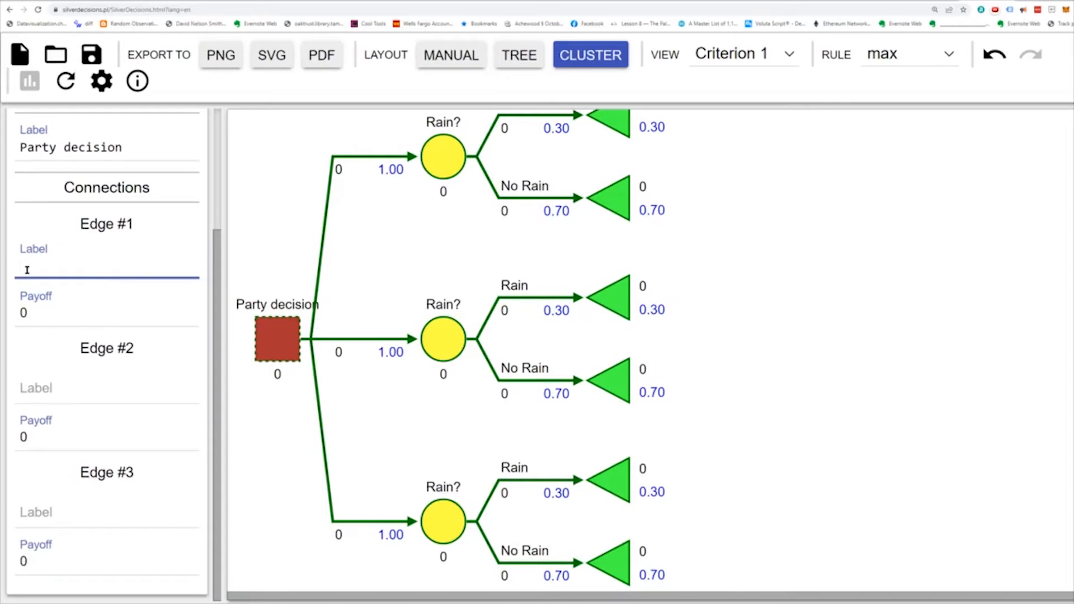
type("Outdoors")
left_click(75, 387)
type("Porch")
left_click(56, 512)
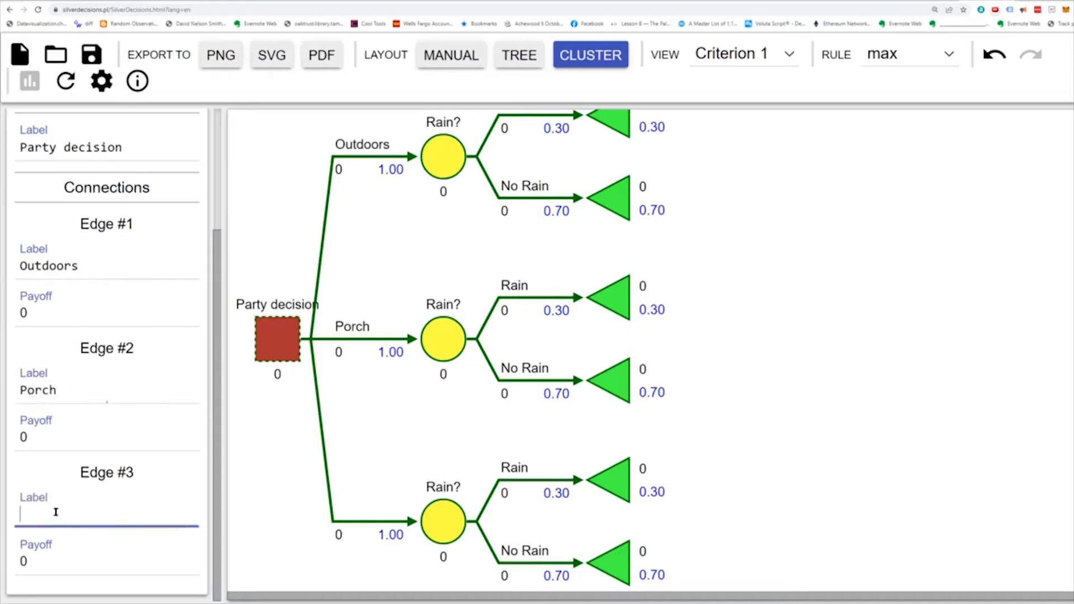
type("Indoors")
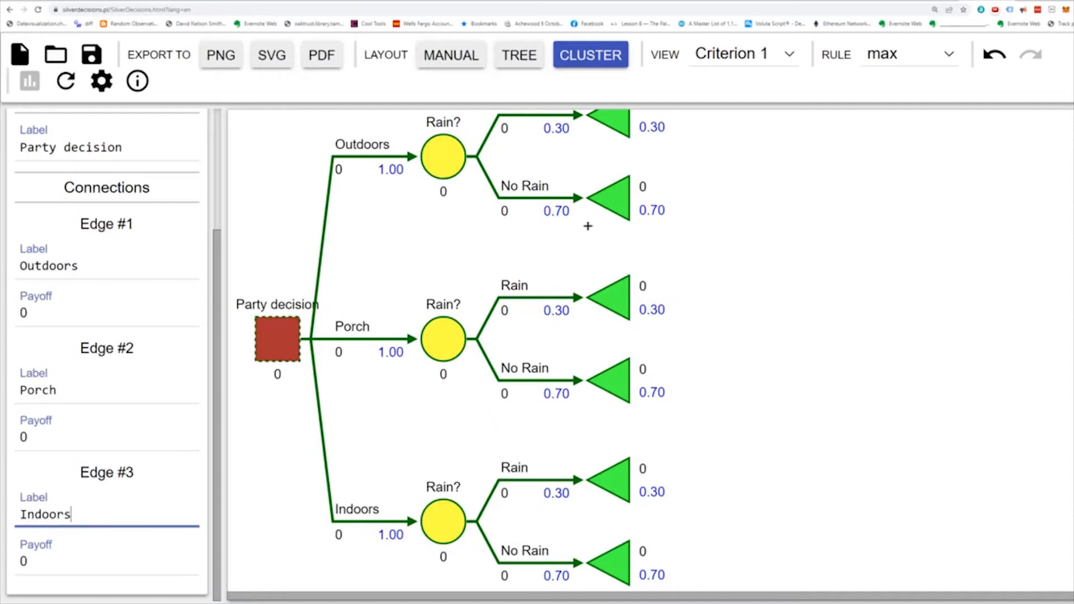
left_click(727, 223)
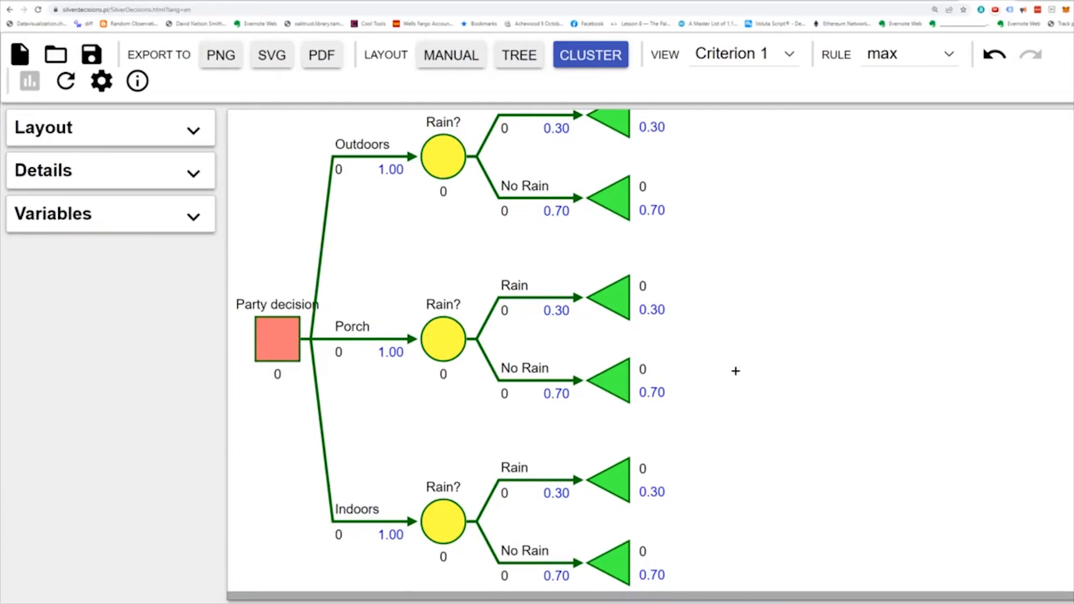
- Set the payoff of the No Rain edge in the Outdoors branch to 100
scroll(736, 371, "up", 1)
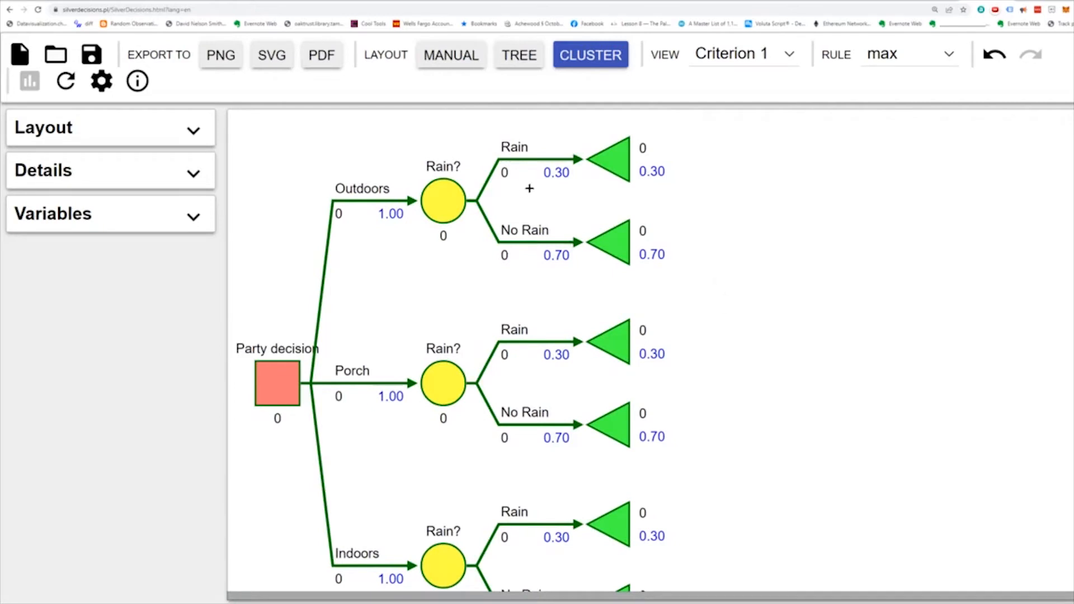
left_click(624, 153)
left_click(446, 197)
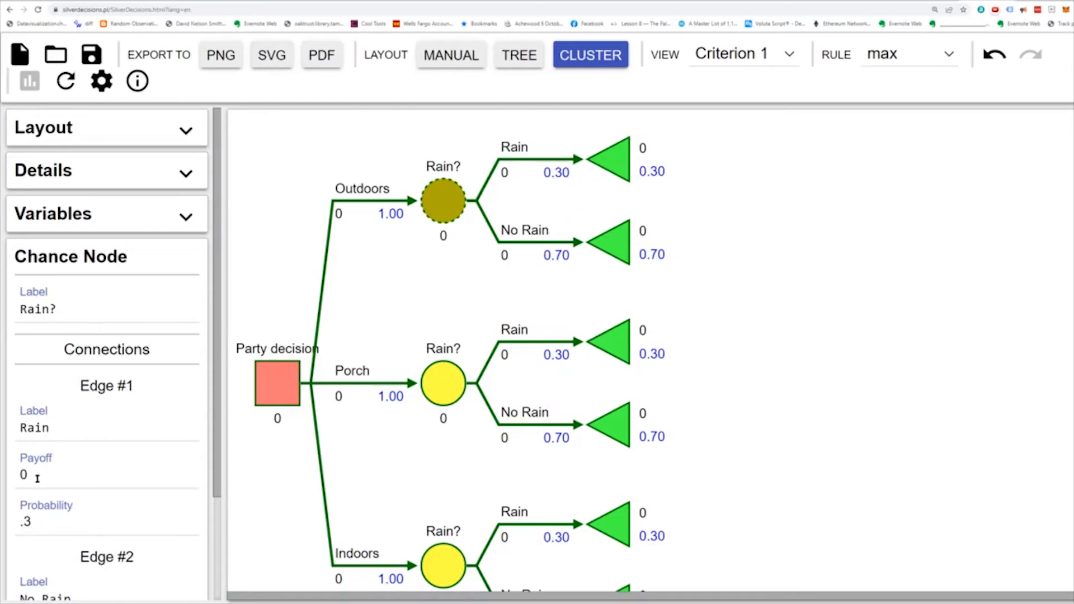
scroll(30, 476, "down", 3)
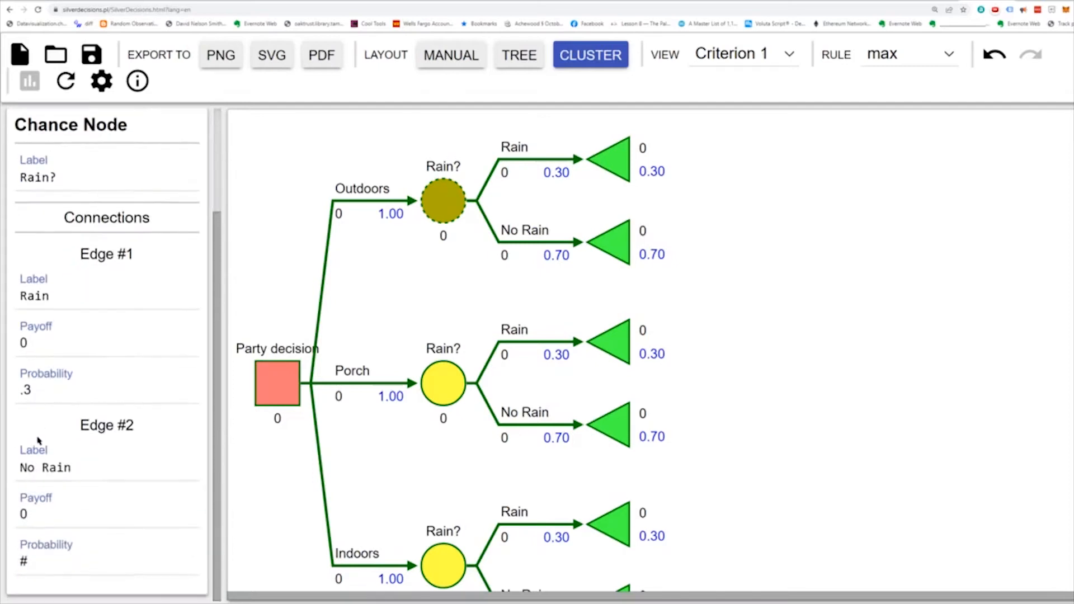
double_click(44, 514)
type("100")
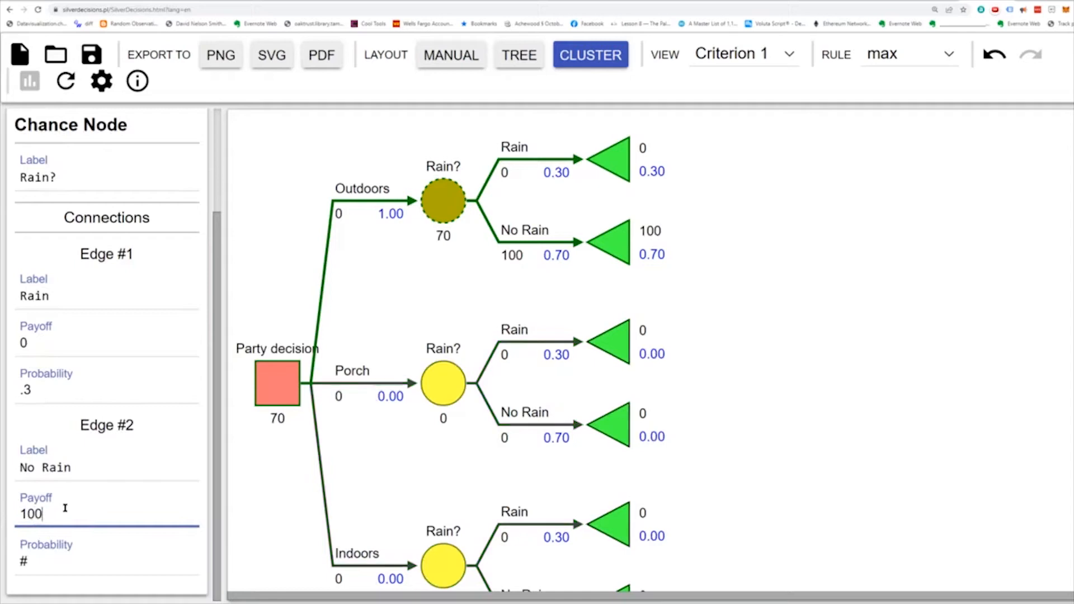
left_click(708, 255)
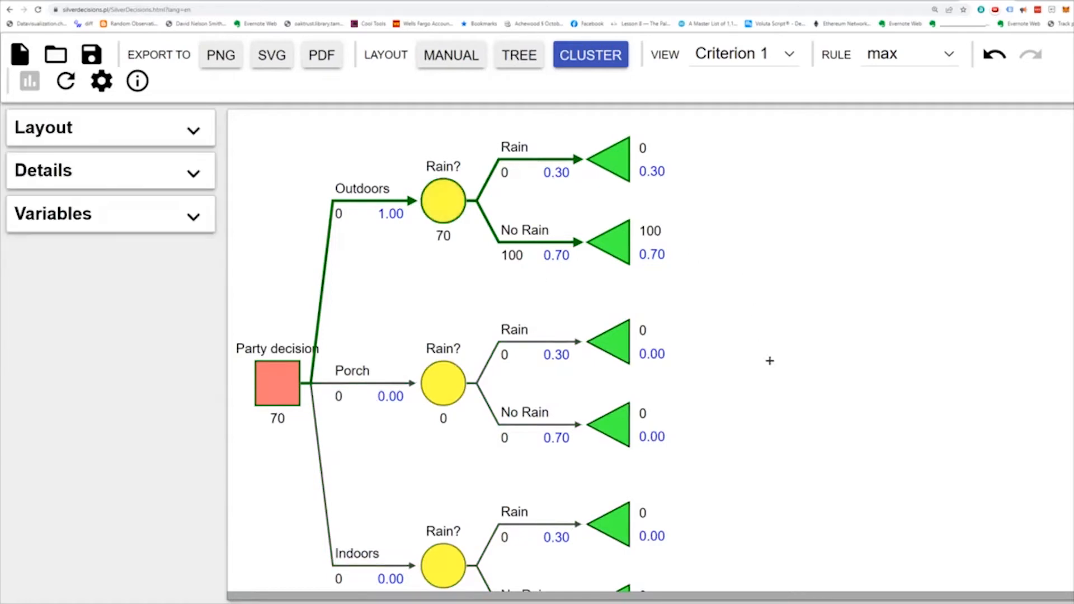
- In the Porch branch, set the payoff of the Rain edge to 40 and of the No Rain edge to 70
left_click(442, 376)
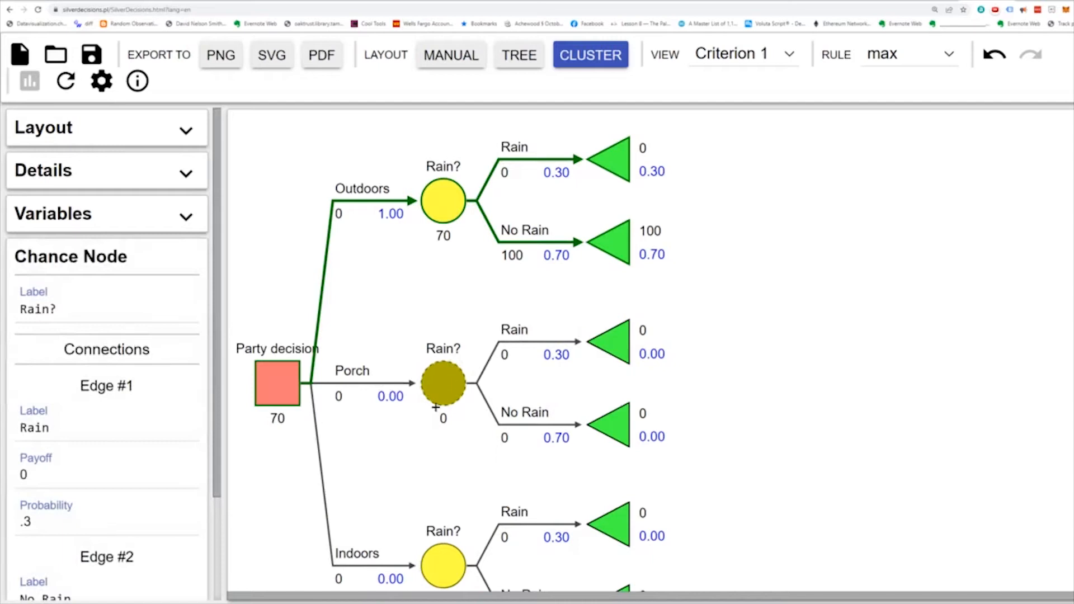
scroll(39, 437, "down", 3)
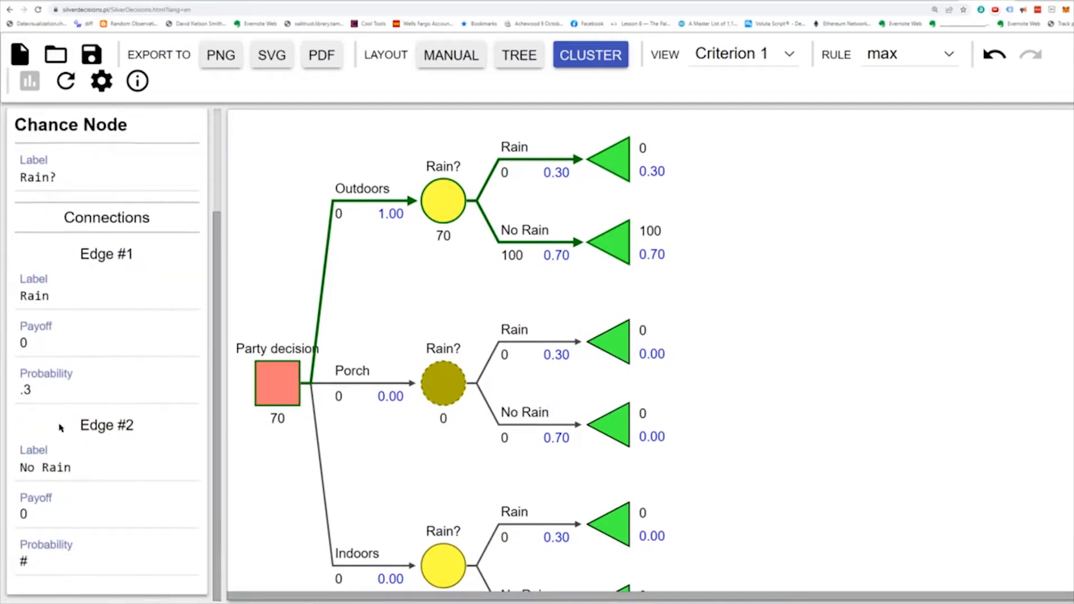
double_click(24, 343)
type("40")
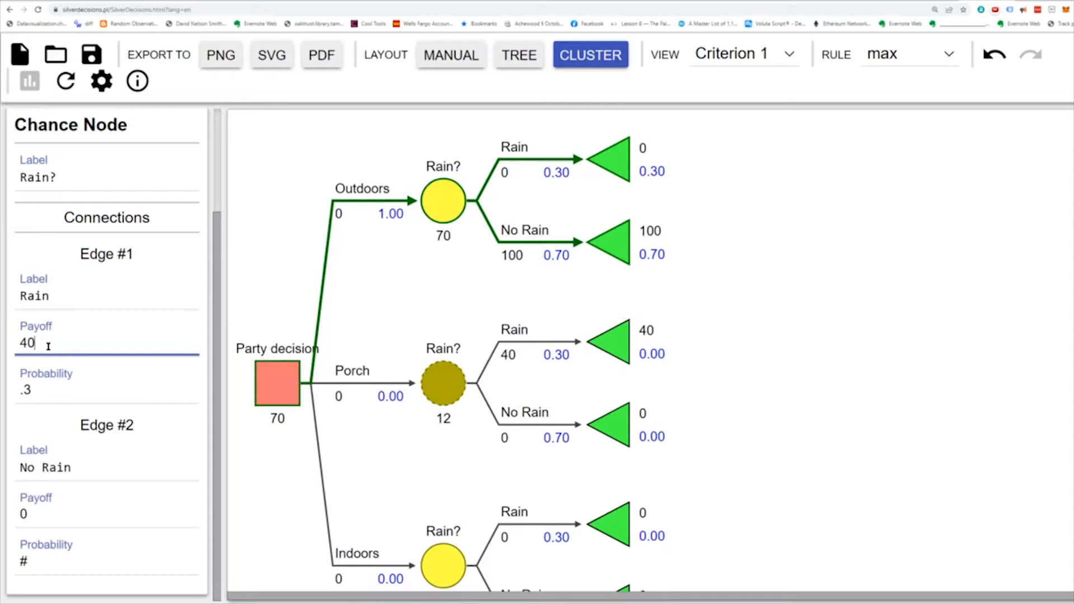
double_click(41, 516)
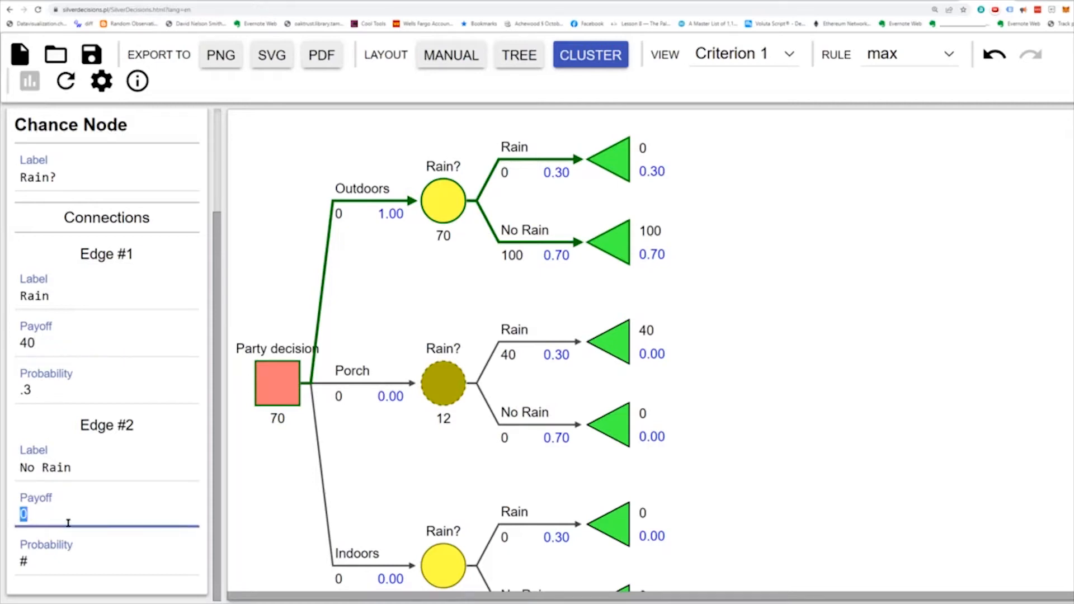
type("70")
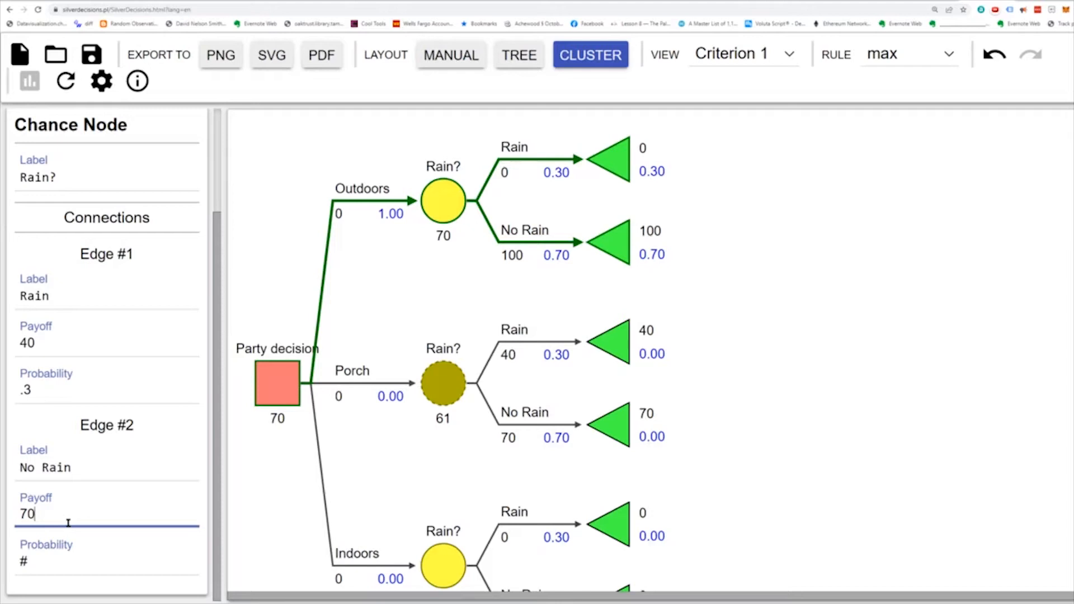
- Set the payoffs of both the Rain and No Rain edges in the Indoors branch to 50
scroll(415, 469, "down", 1)
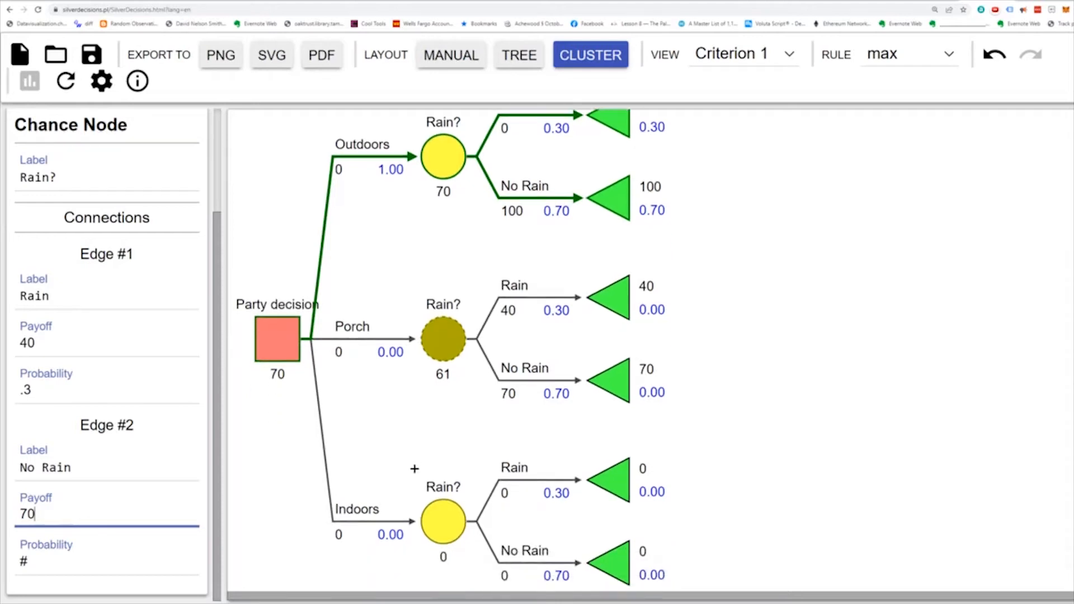
scroll(415, 469, "down", 1)
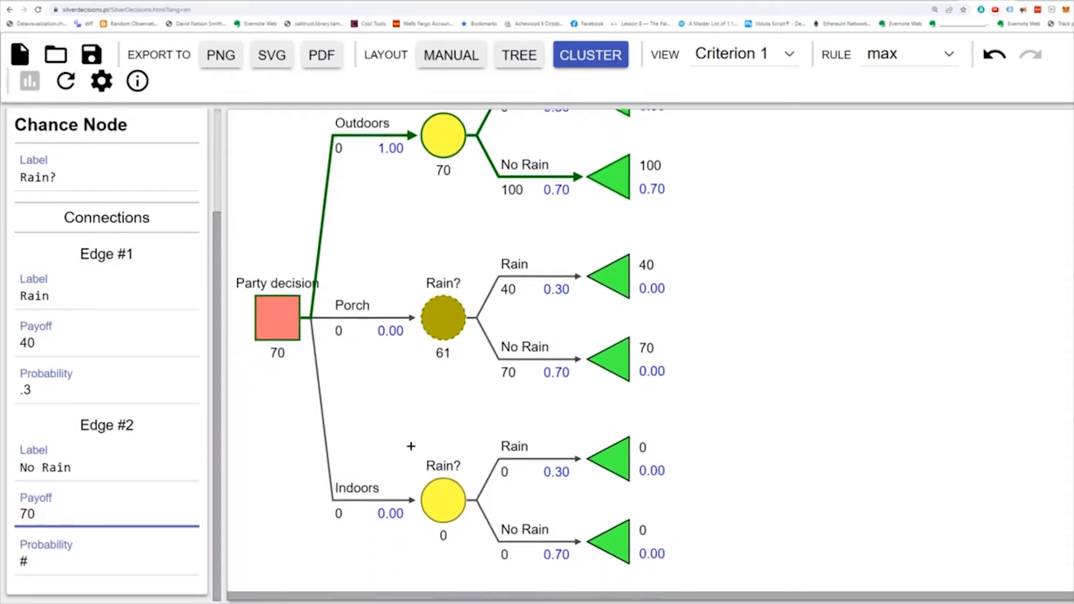
left_click(441, 499)
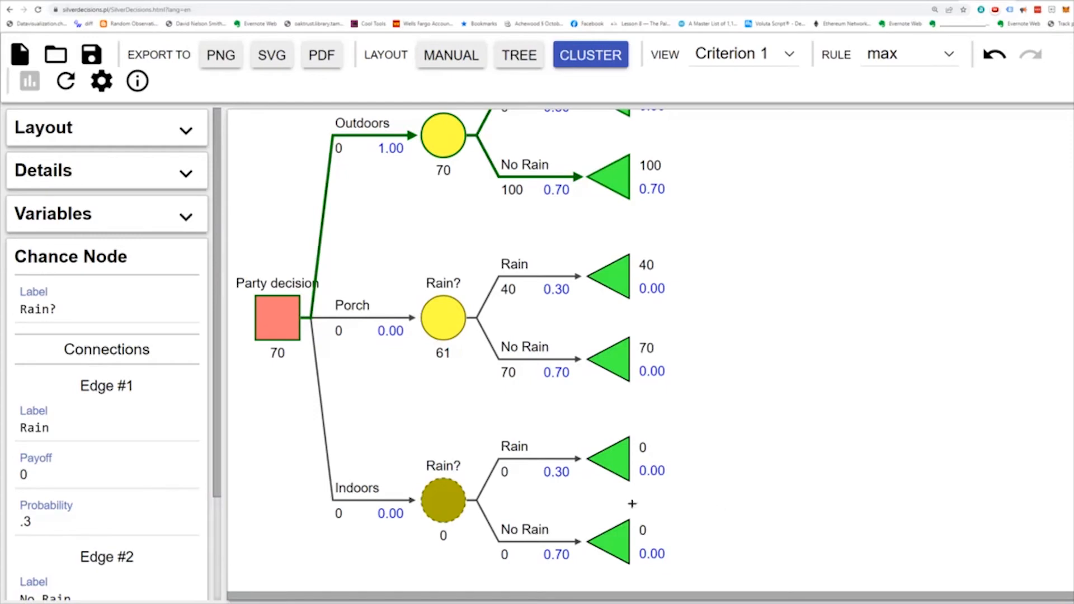
left_click_drag(217, 458, 203, 565)
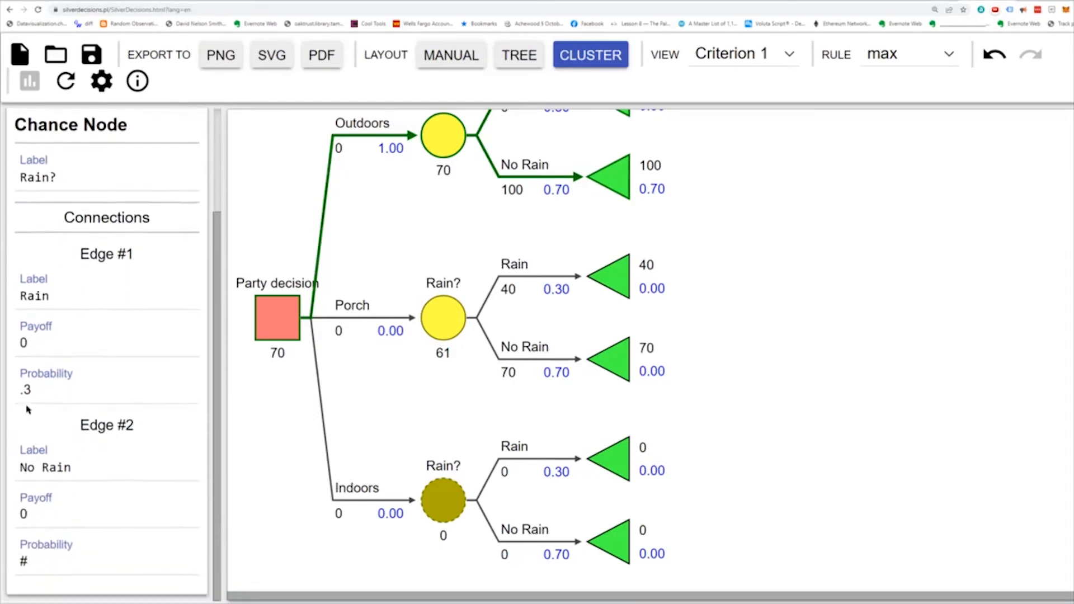
double_click(45, 343)
type("50")
double_click(32, 518)
type("50")
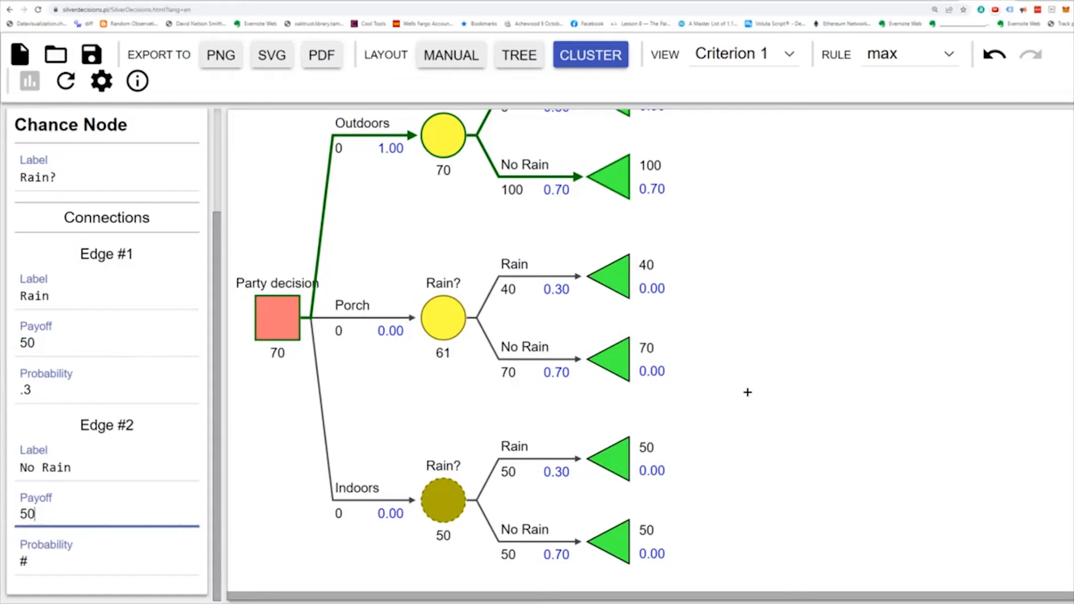
left_click(748, 392)
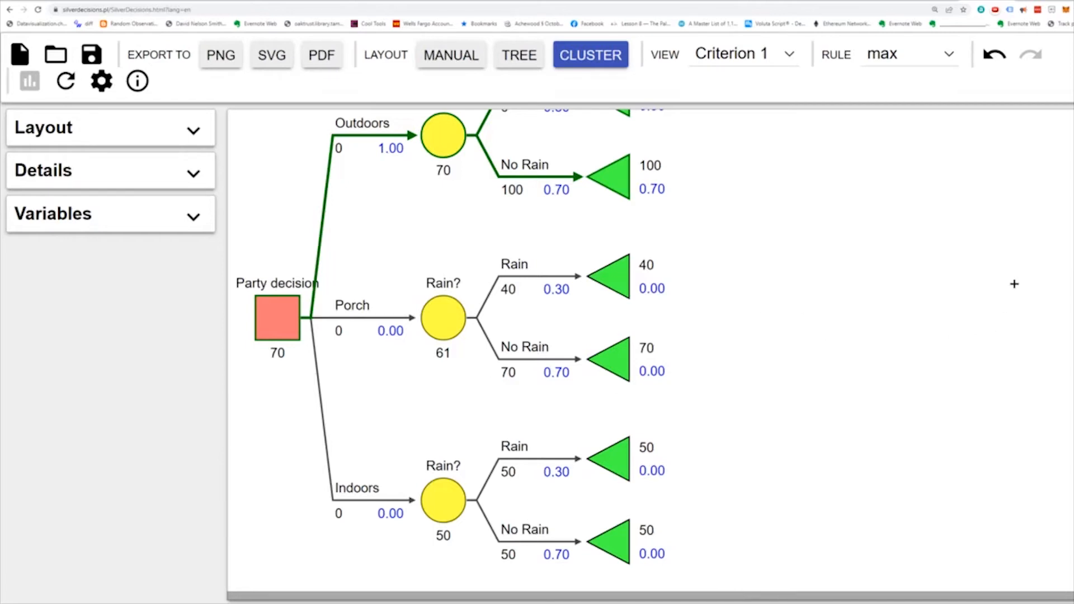
- Change the payoff of the No Rain edge in the Porch branch to 90
scroll(696, 219, "up", 1)
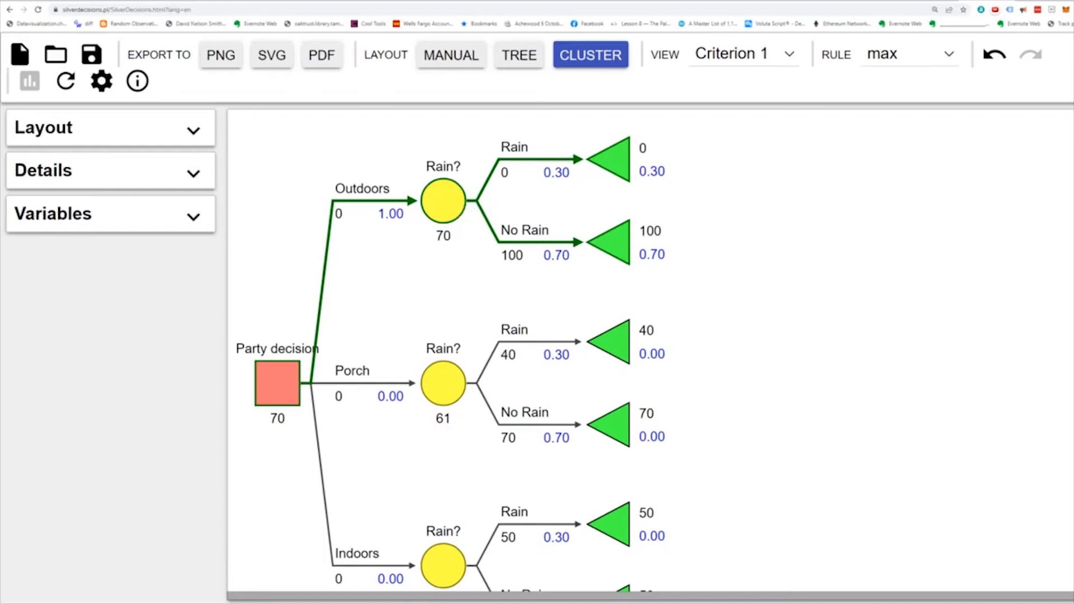
scroll(447, 352, "down", 2)
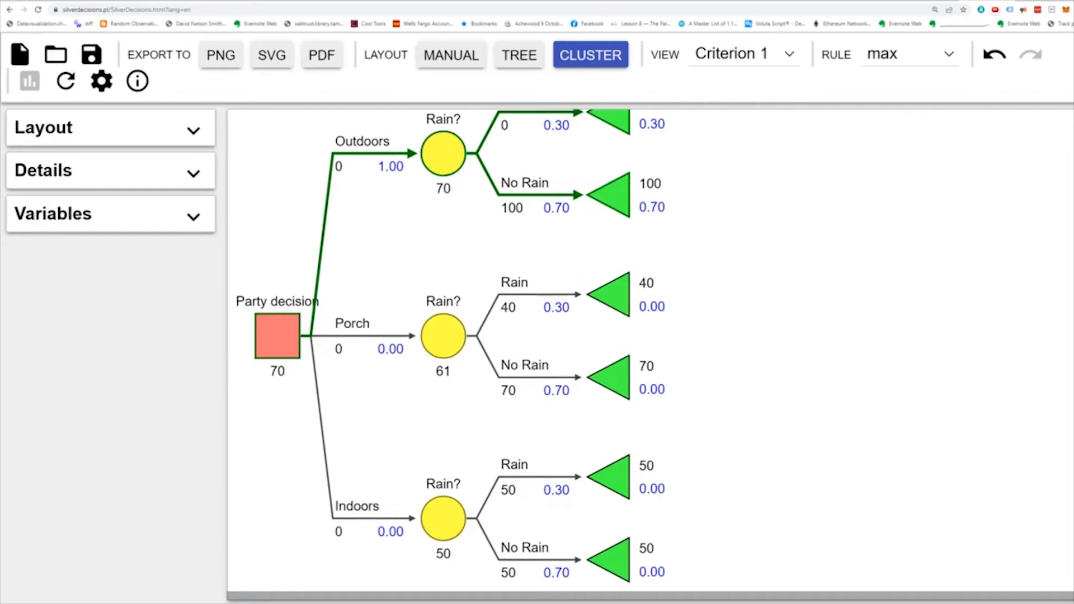
scroll(448, 344, "down", 1)
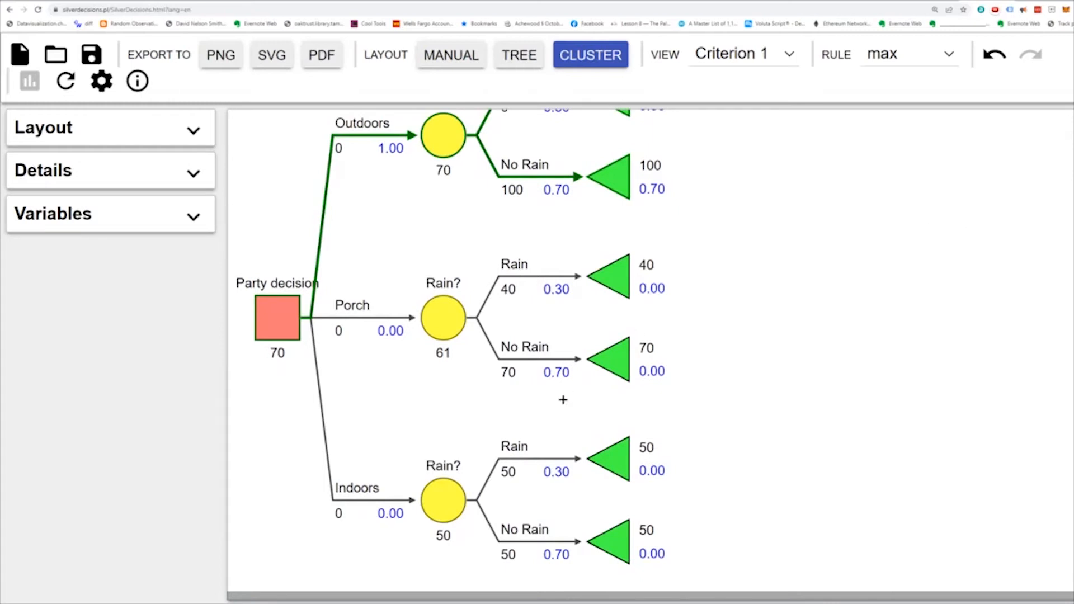
left_click(439, 314)
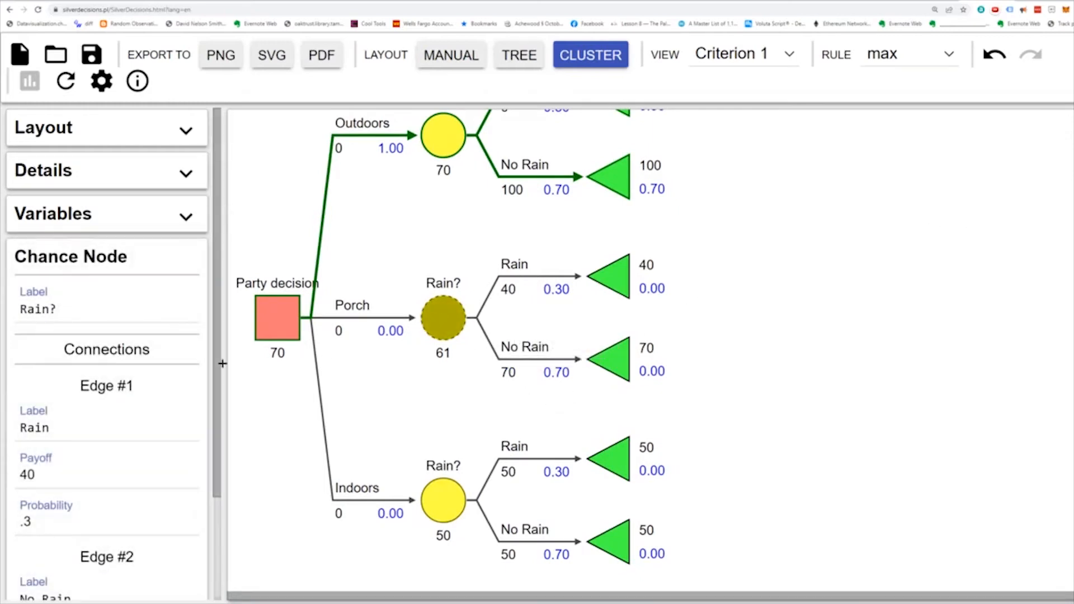
scroll(214, 443, "down", 1)
scroll(213, 443, "down", 2)
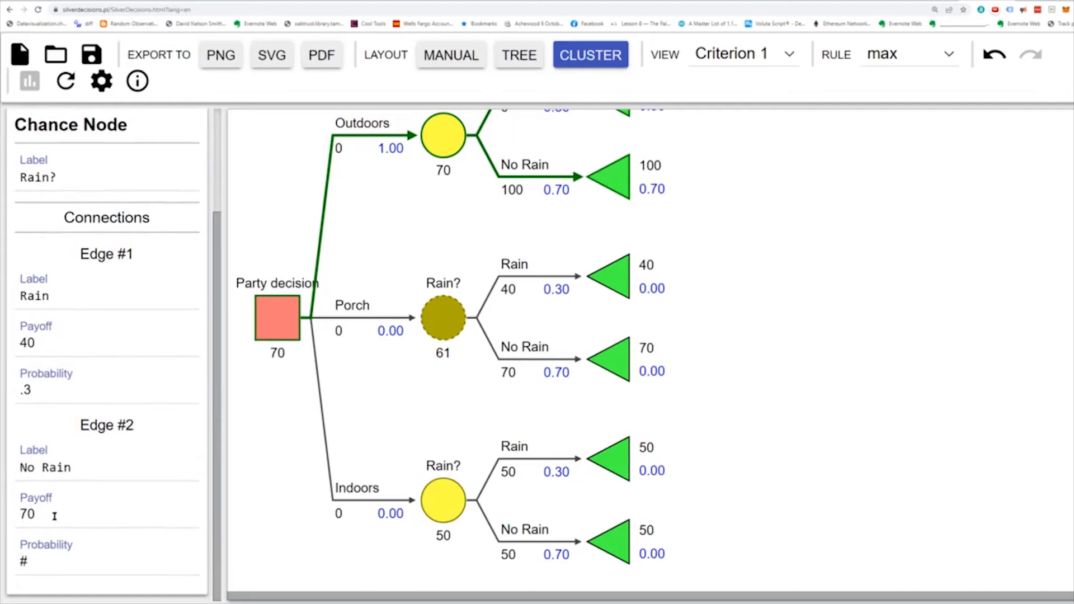
left_click_drag(52, 515, 0, 519)
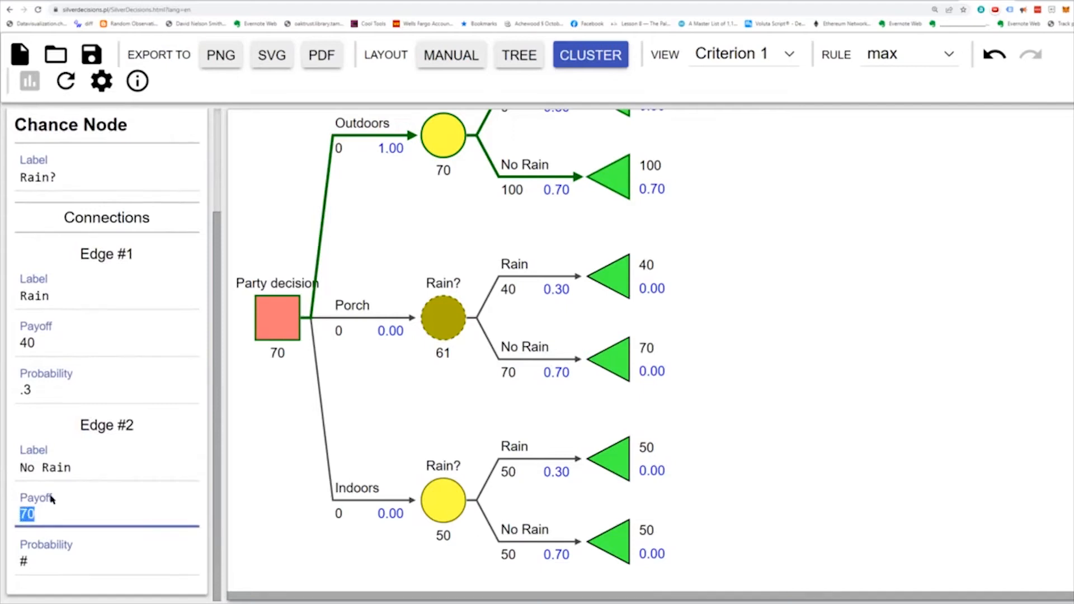
type("90")
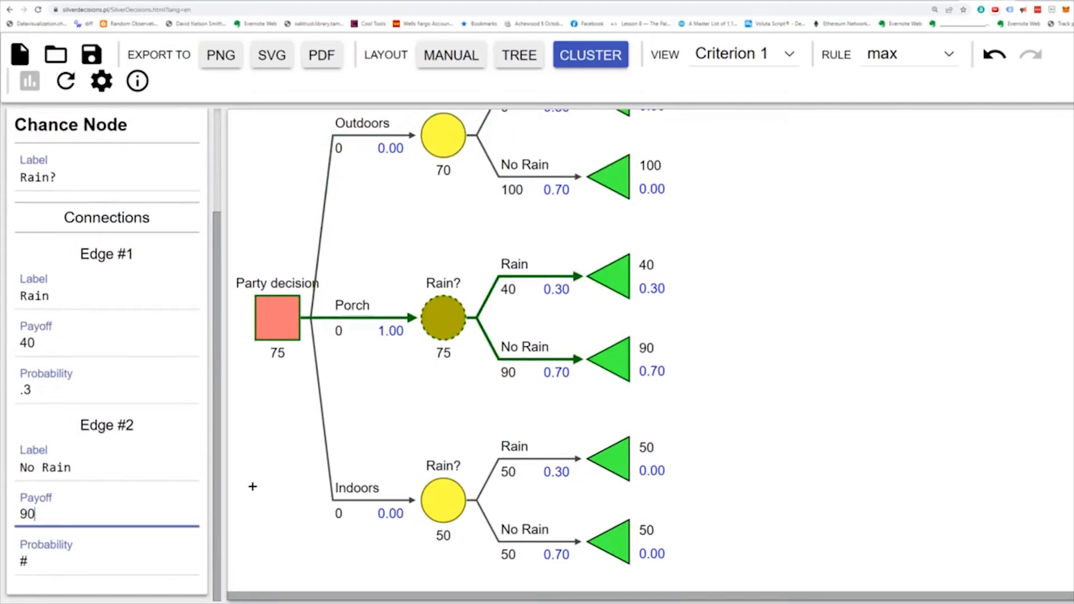
left_click(253, 486)
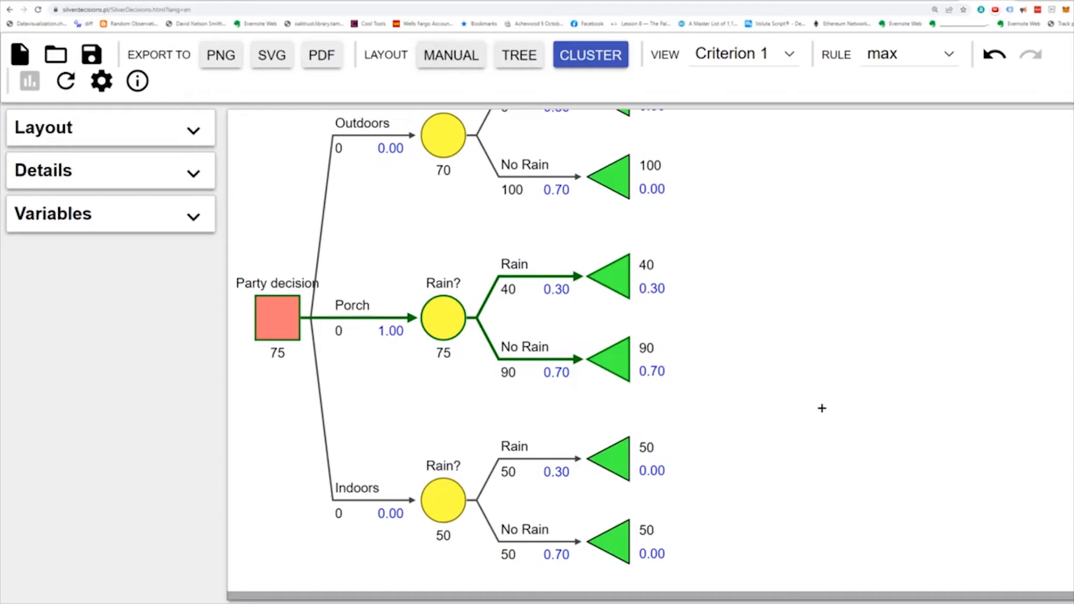
- Add a separate decision node below the Party decision tree, aligned under its root node
right_click(761, 507)
left_click(782, 524)
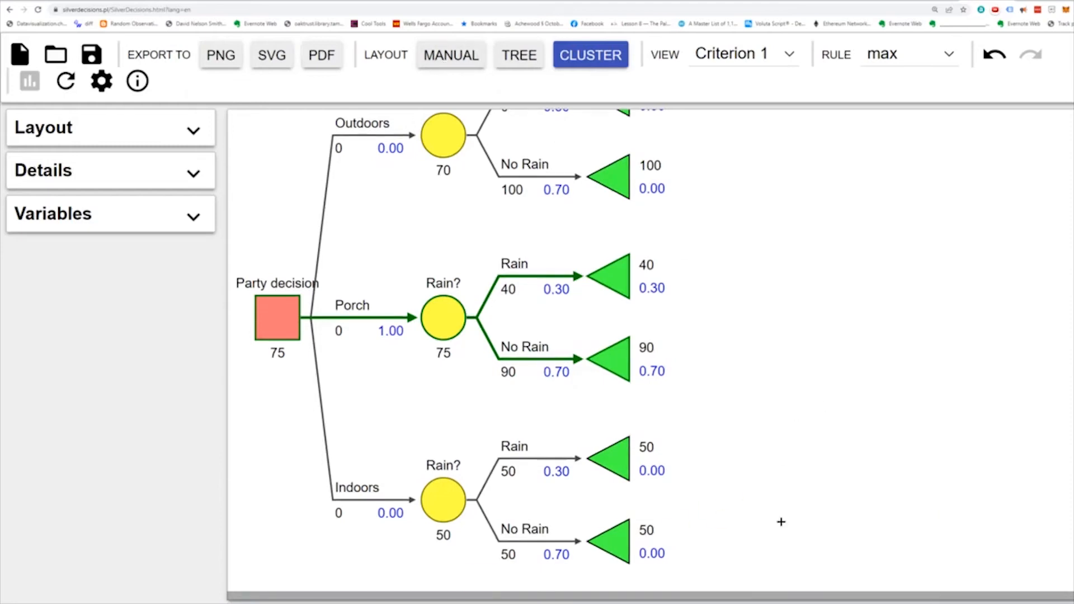
scroll(763, 439, "down", 2)
left_click(268, 538)
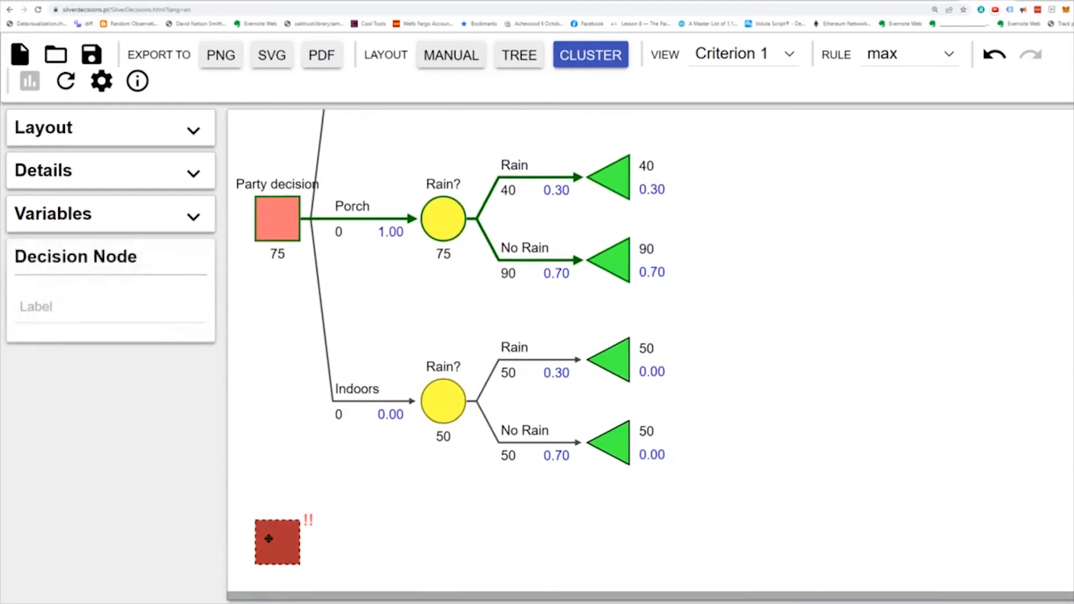
- Label the new standalone decision node "Oracle"
left_click(49, 309)
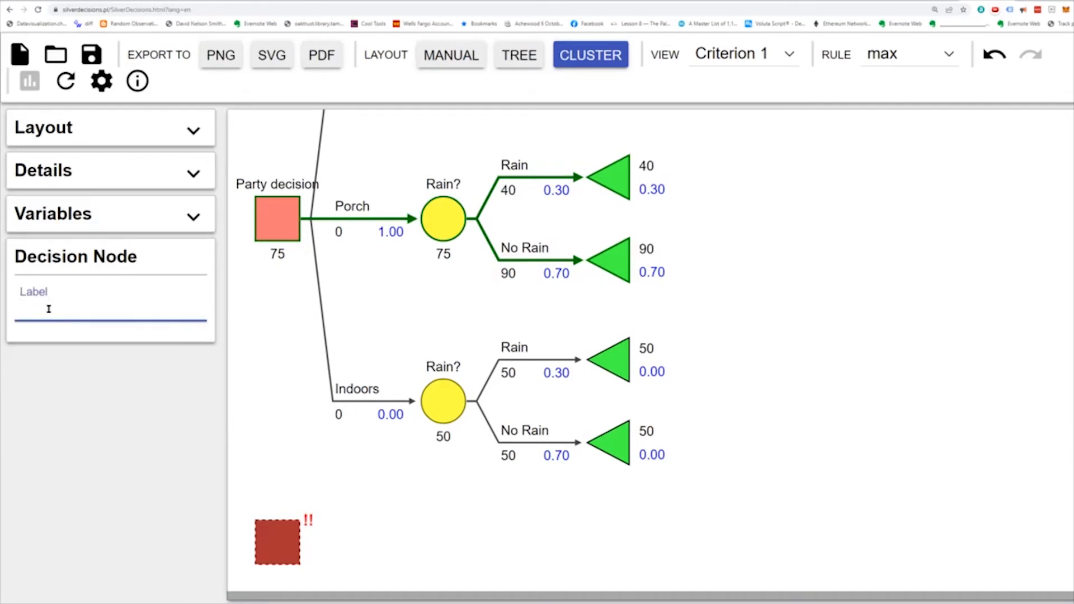
type("D")
key("BackSpace")
type("Pay")
key("BackSpace")
key("BackSpace")
key("BackSpace")
type("Oracle")
left_click(417, 497)
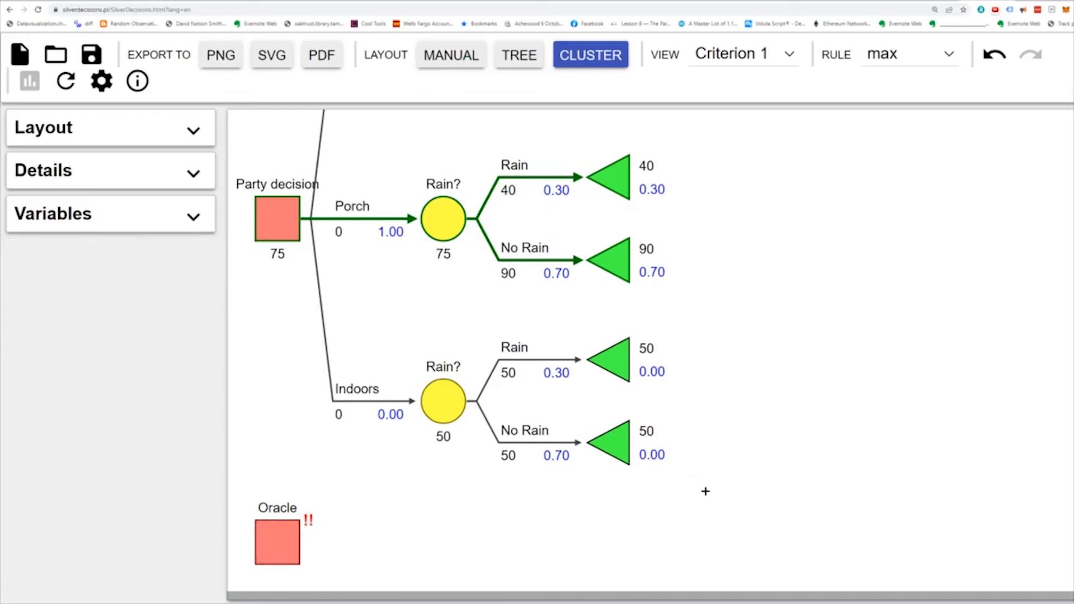
- Copy the entire Party decision tree with all its branches and paste it onto the Oracle node
left_click_drag(704, 494, 259, 10)
scroll(438, 253, "up", 3)
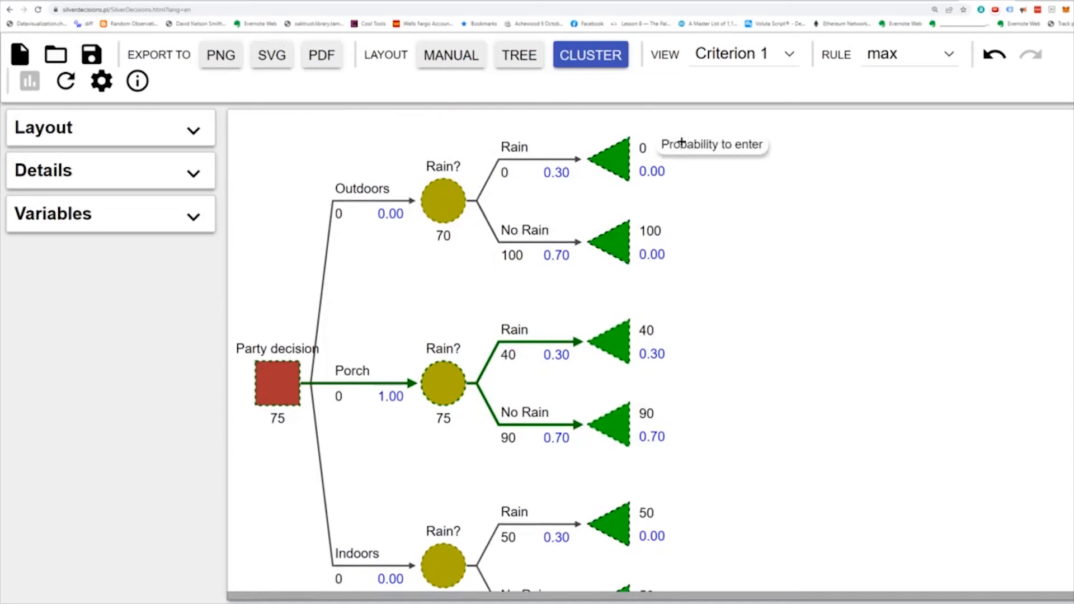
left_click_drag(718, 119, 226, 600)
scroll(620, 417, "down", 3)
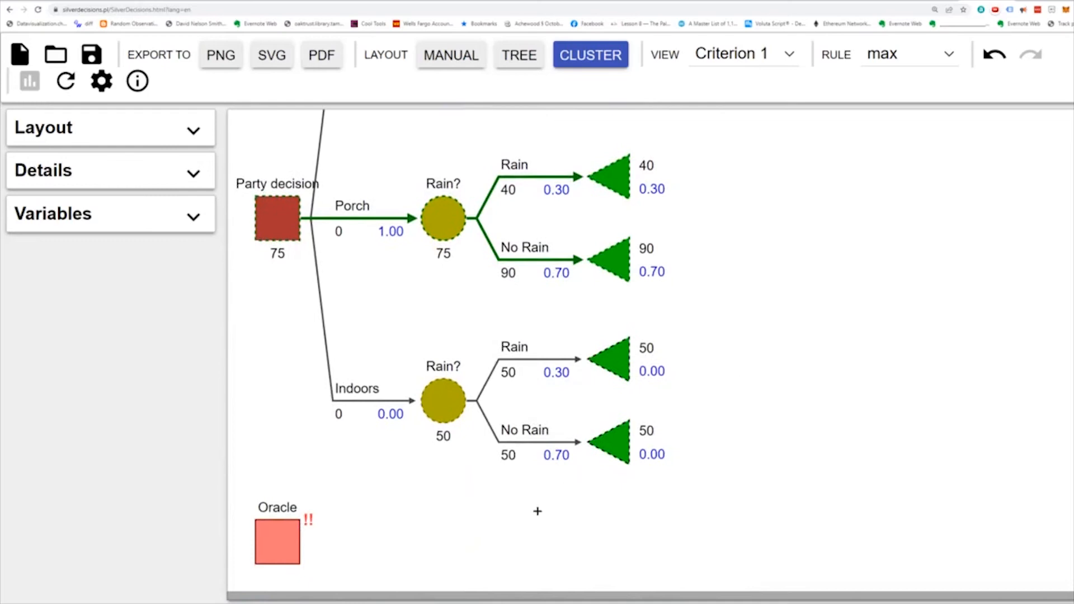
left_click(500, 531)
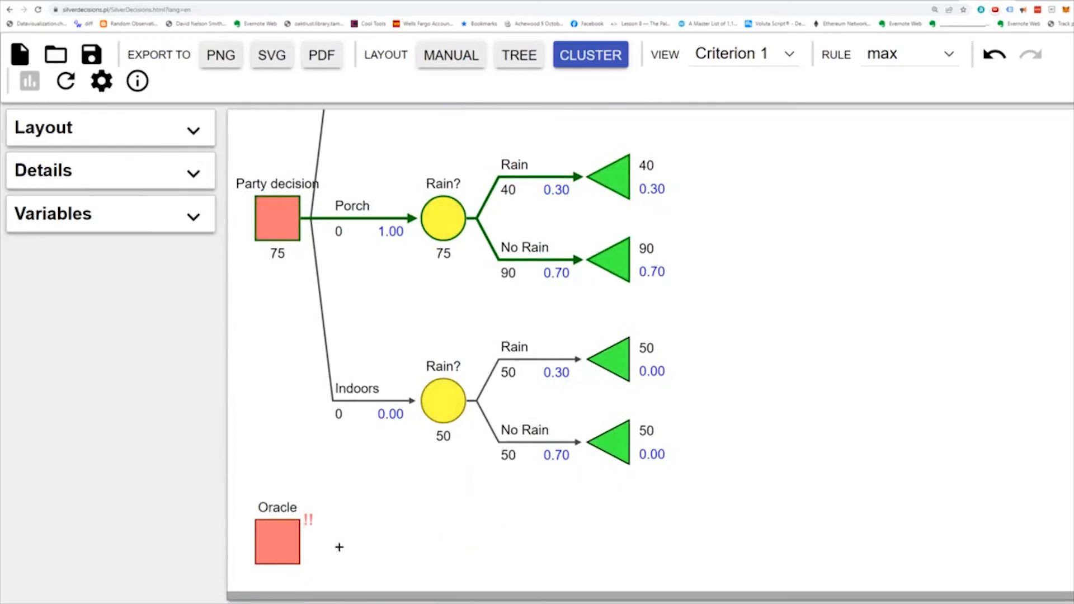
left_click(283, 546)
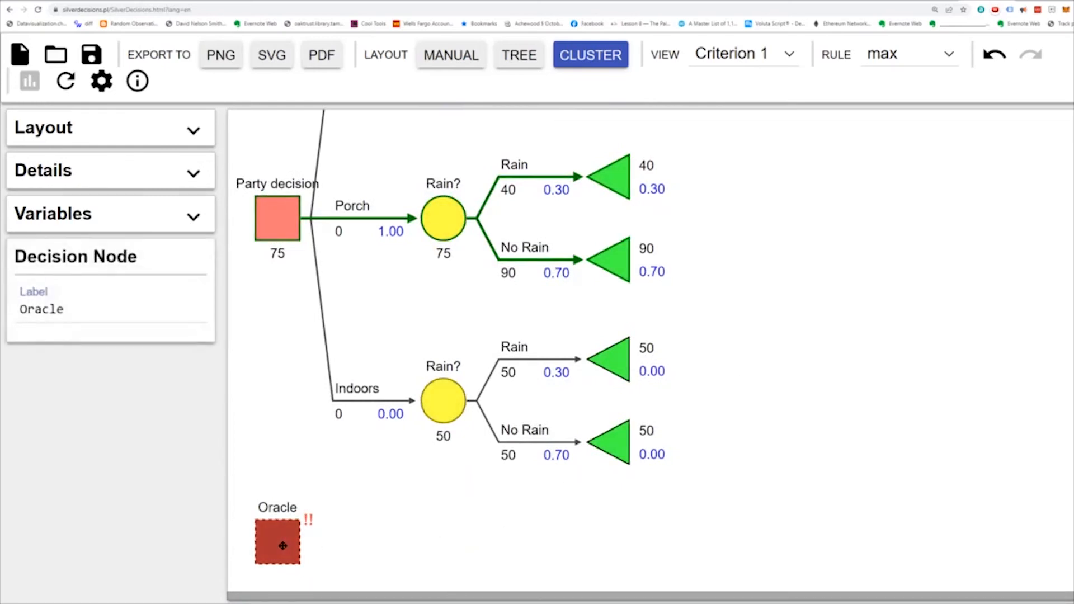
key("ctrl+v")
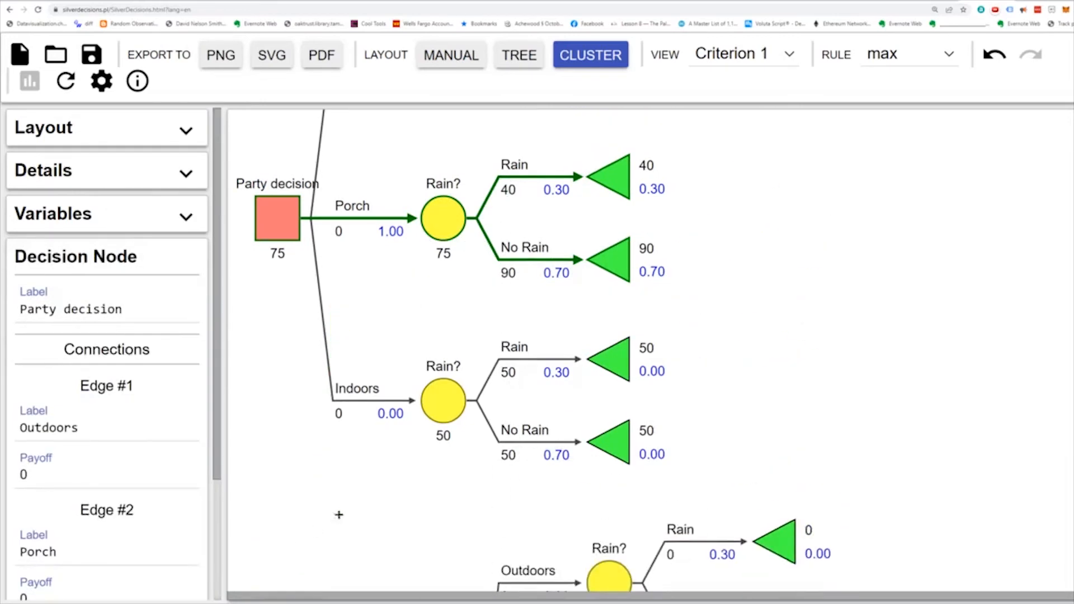
- Paste a second copy of the Party decision tree onto the Oracle node as another branch
scroll(347, 508, "up", 3)
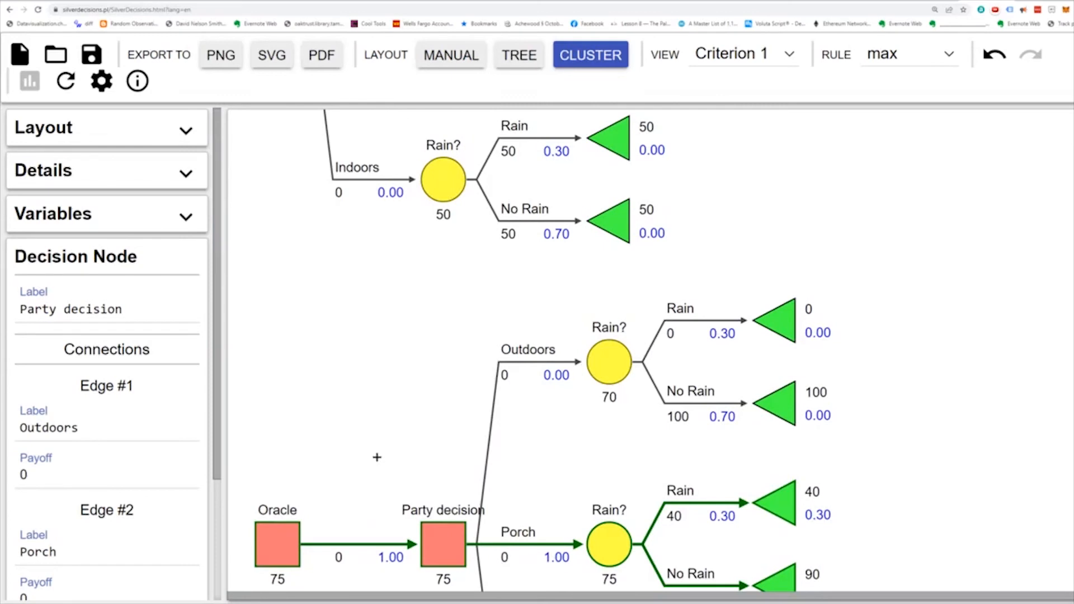
scroll(377, 458, "down", 3)
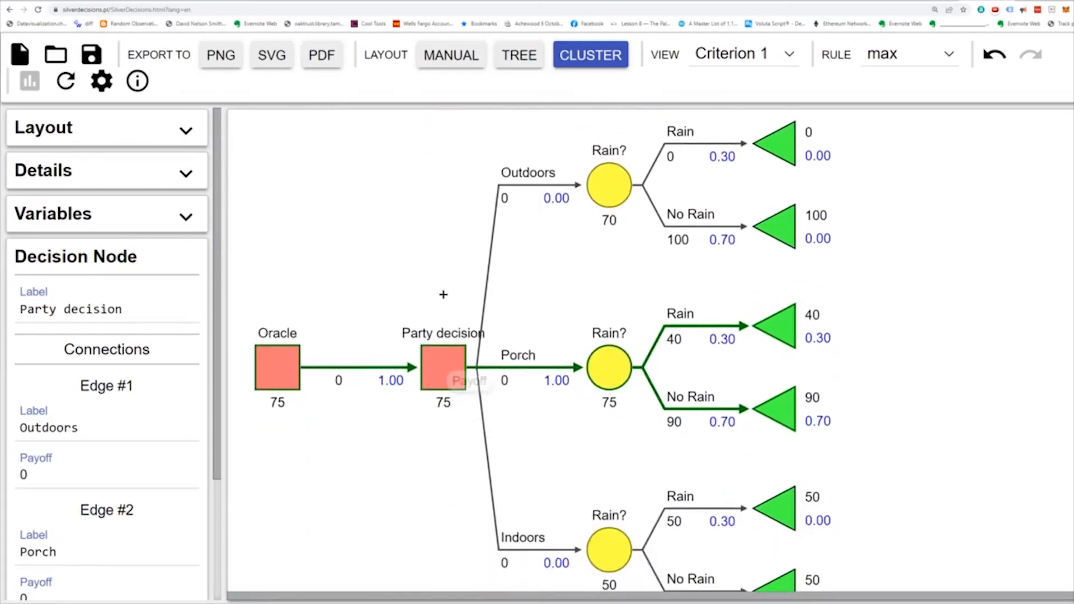
scroll(420, 509, "down", 1)
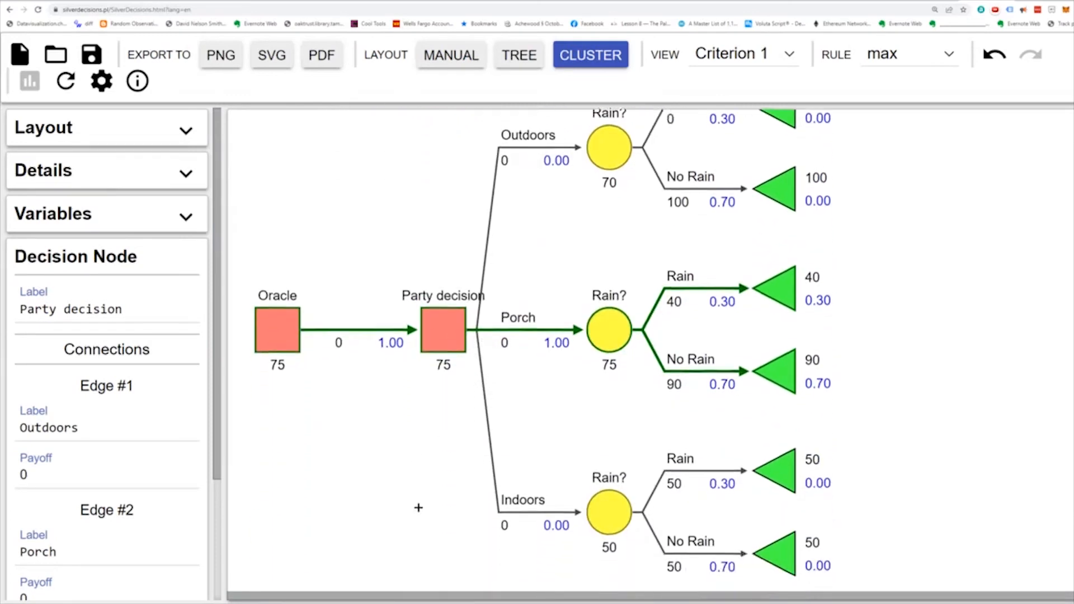
left_click(280, 317)
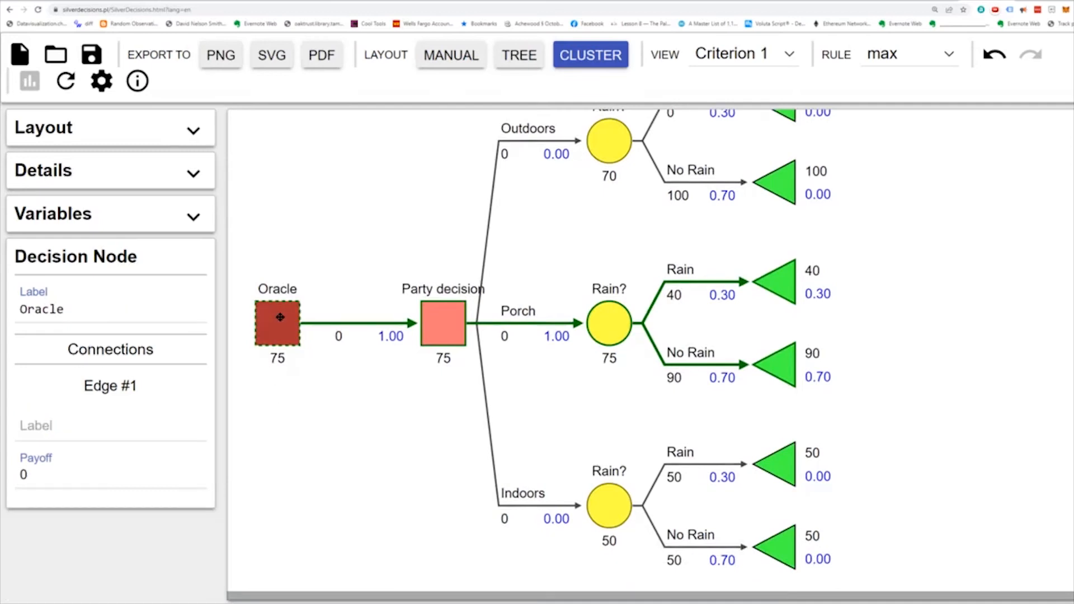
key("ctrl+v")
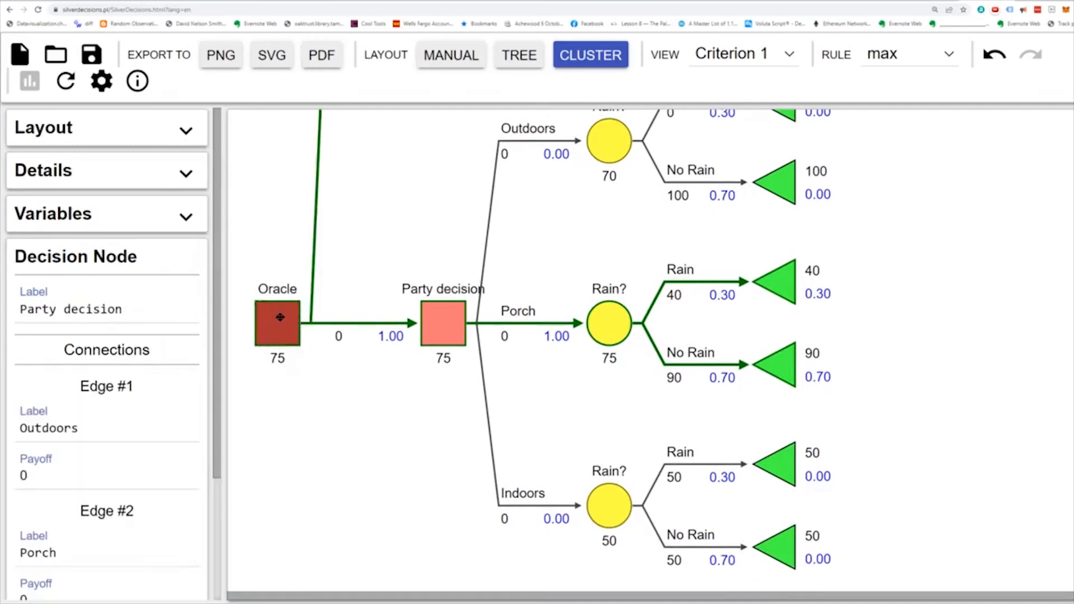
scroll(418, 286, "down", 4)
left_click(418, 286)
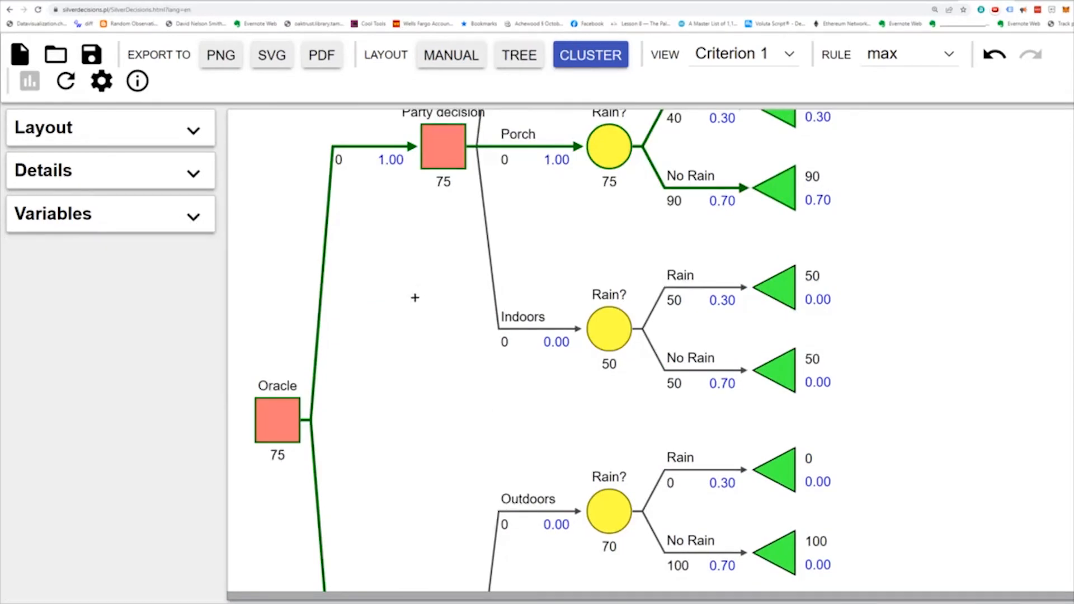
scroll(403, 408, "down", 8)
scroll(404, 406, "up", 2)
scroll(403, 408, "up", 12)
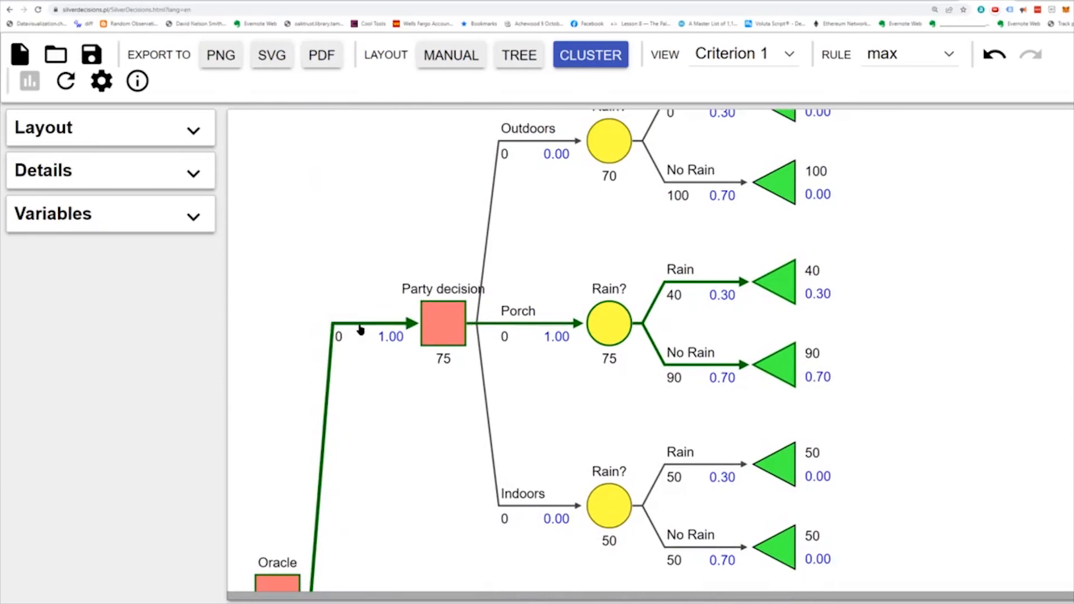
- Inject a chance node into the edge between the Oracle node and the upper Party decision node
left_click(360, 326)
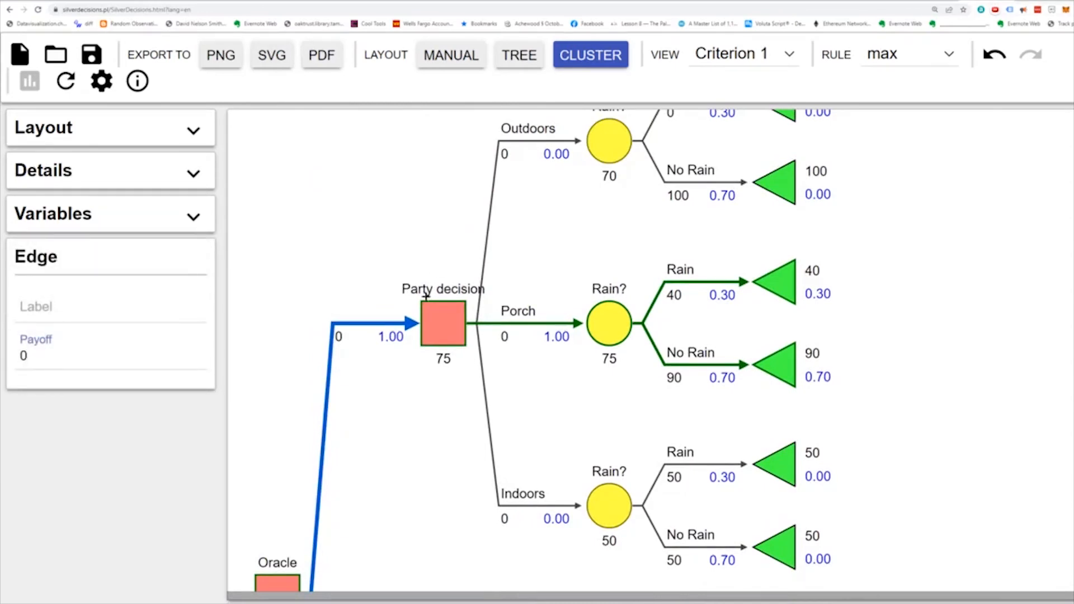
right_click(368, 323)
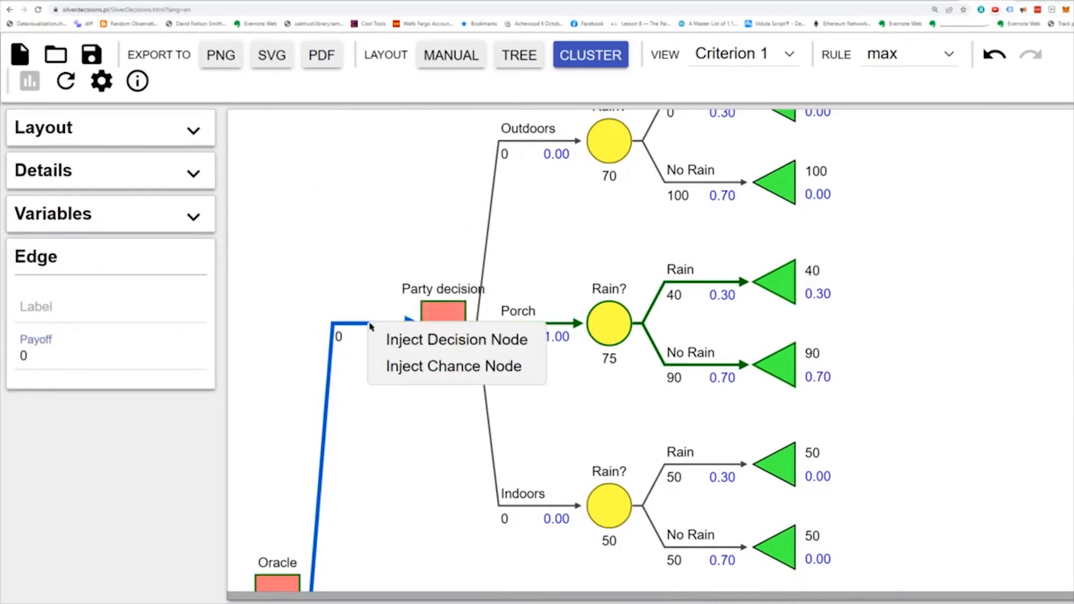
left_click(407, 367)
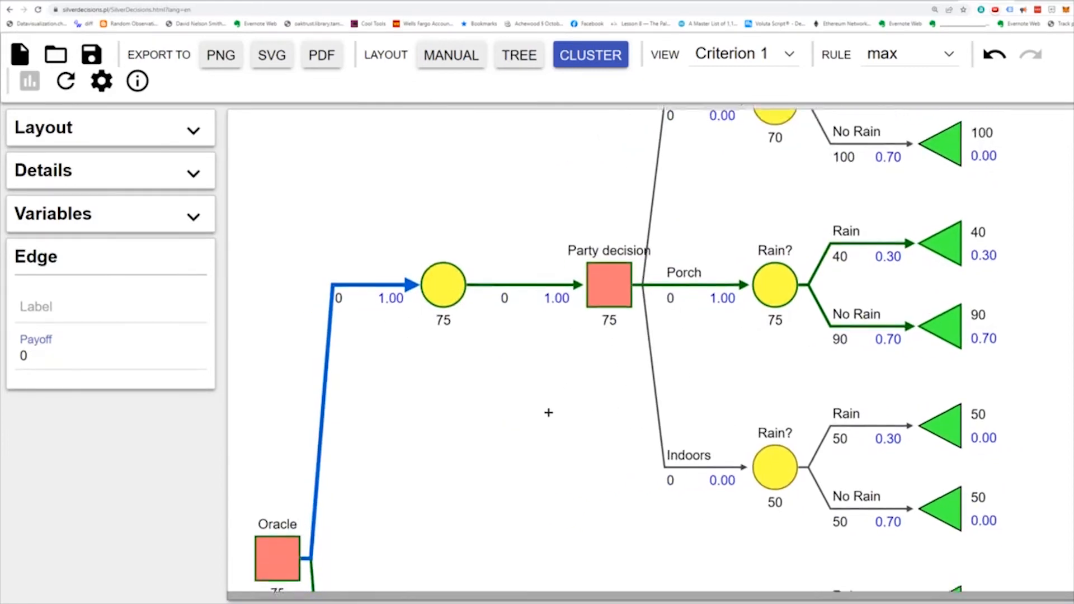
- Label the Oracle node's first edge "Pay oracle"
scroll(536, 410, "down", 4)
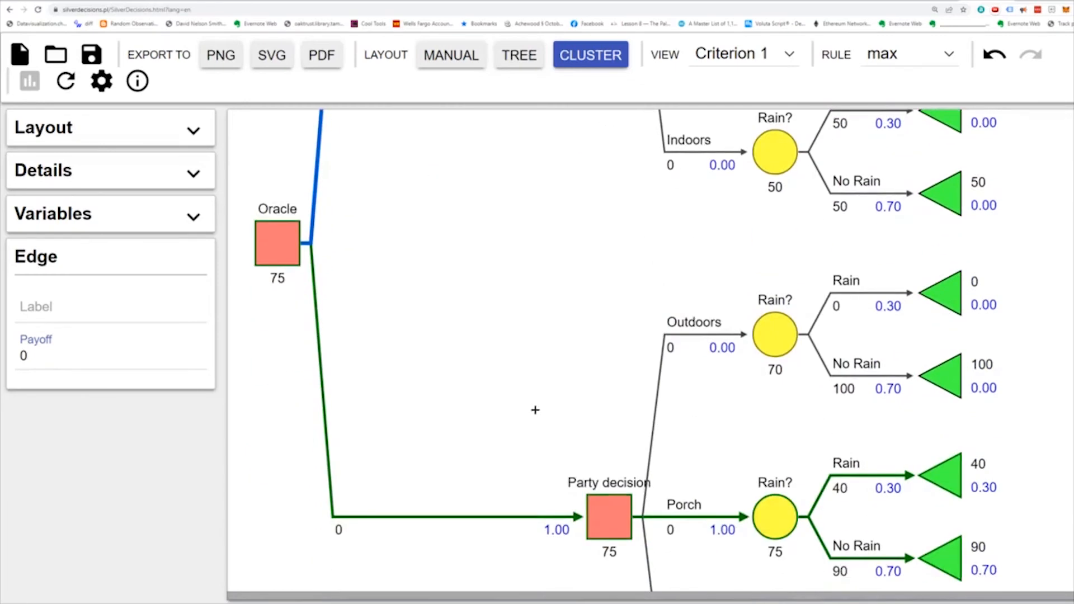
scroll(535, 410, "up", 4)
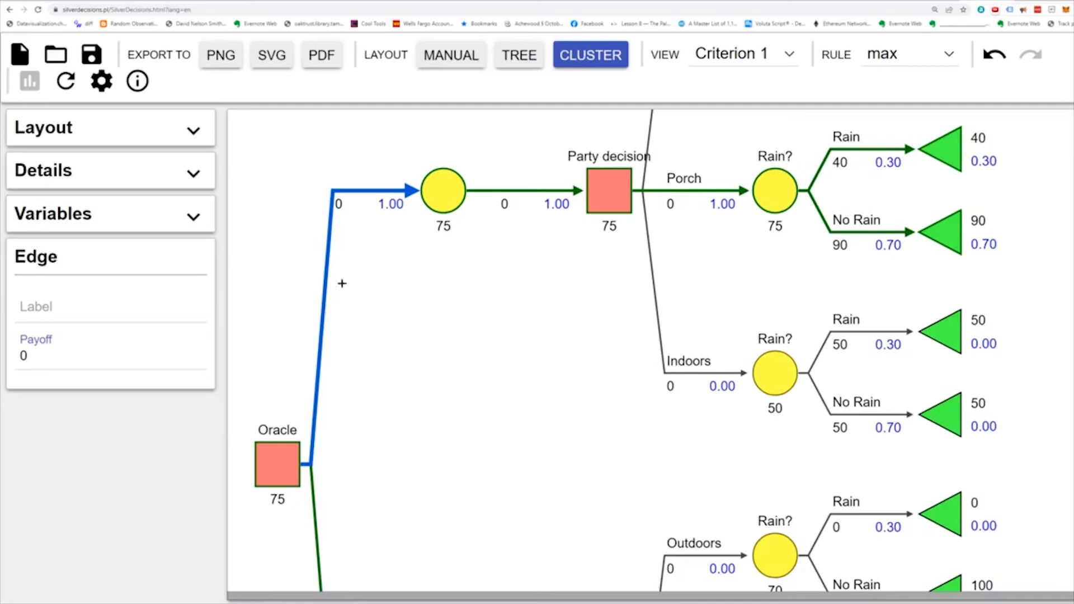
left_click(270, 474)
left_click(54, 431)
type("Pay oracle")
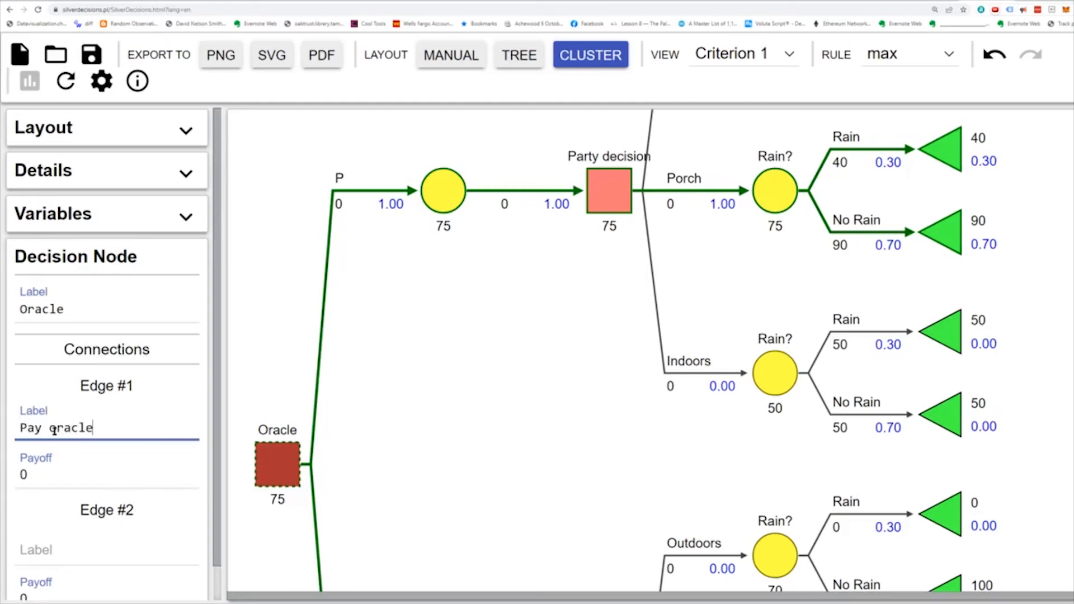
- Label the Oracle node's second edge "No oracle"
scroll(17, 419, "down", 1)
left_click(60, 507)
type("No orcale")
key("BackSpace")
key("BackSpace")
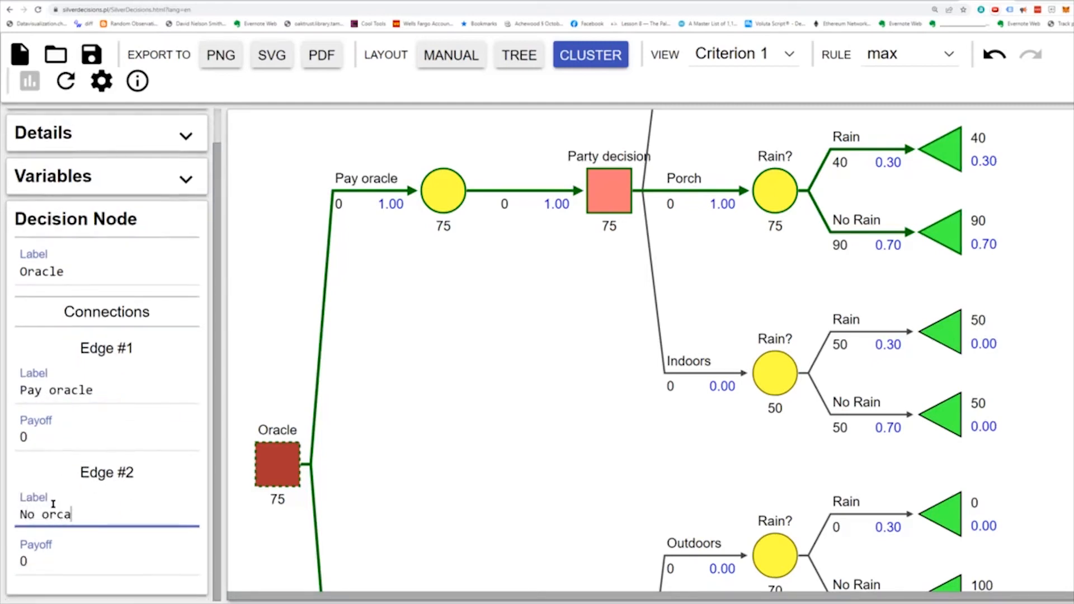
key("BackSpace")
key("BackSpace")
type("acle")
left_click(413, 494)
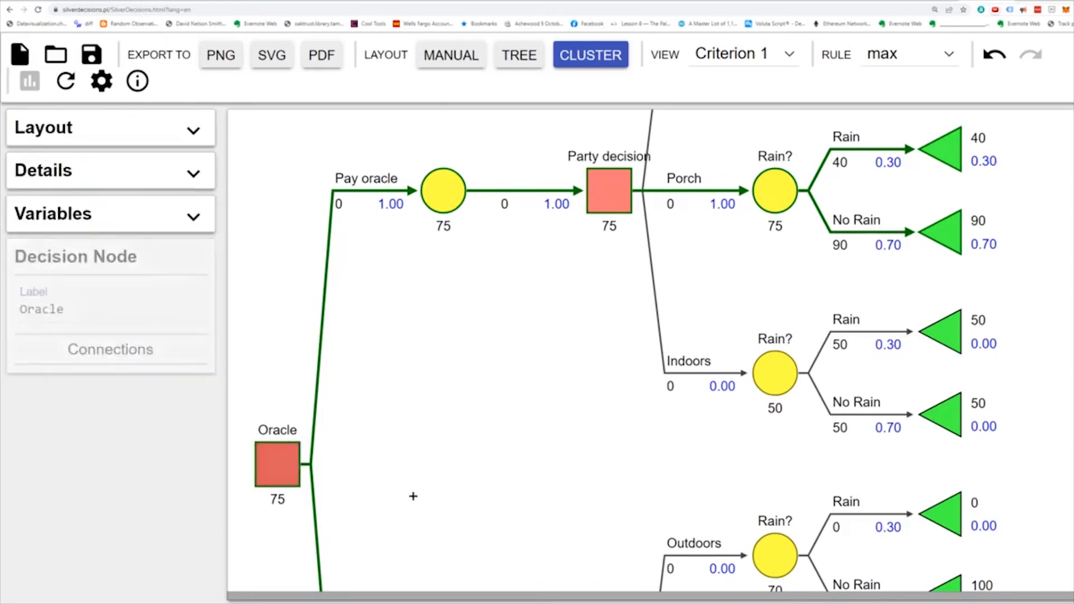
- Copy the Party decision subtree on the Pay oracle branch and paste it onto the unlabelled chance node as a second branch
scroll(391, 514, "down", 5)
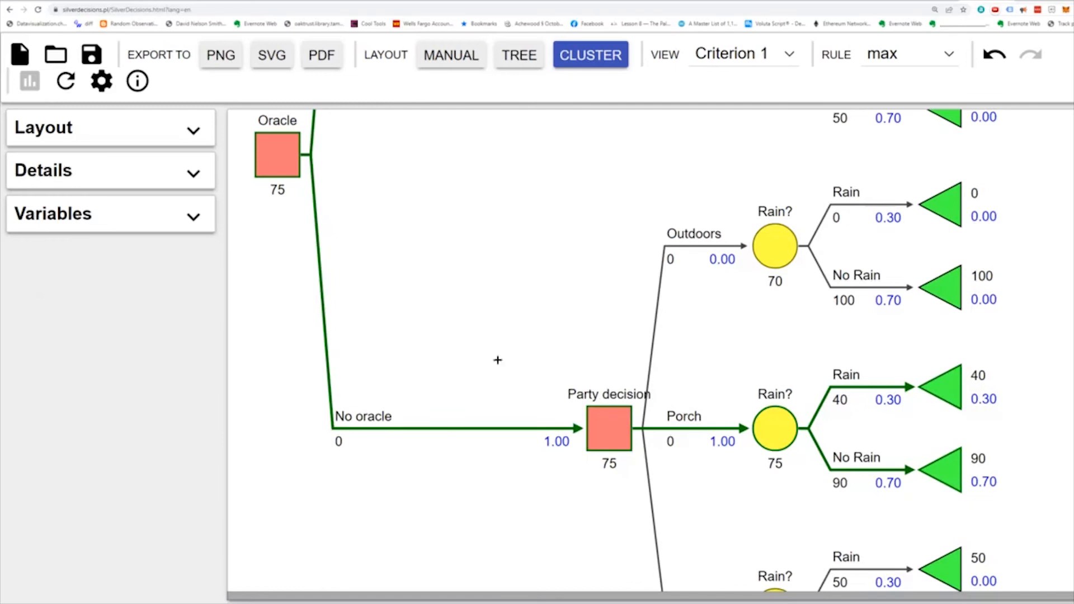
scroll(400, 477, "up", 4)
scroll(400, 477, "up", 4)
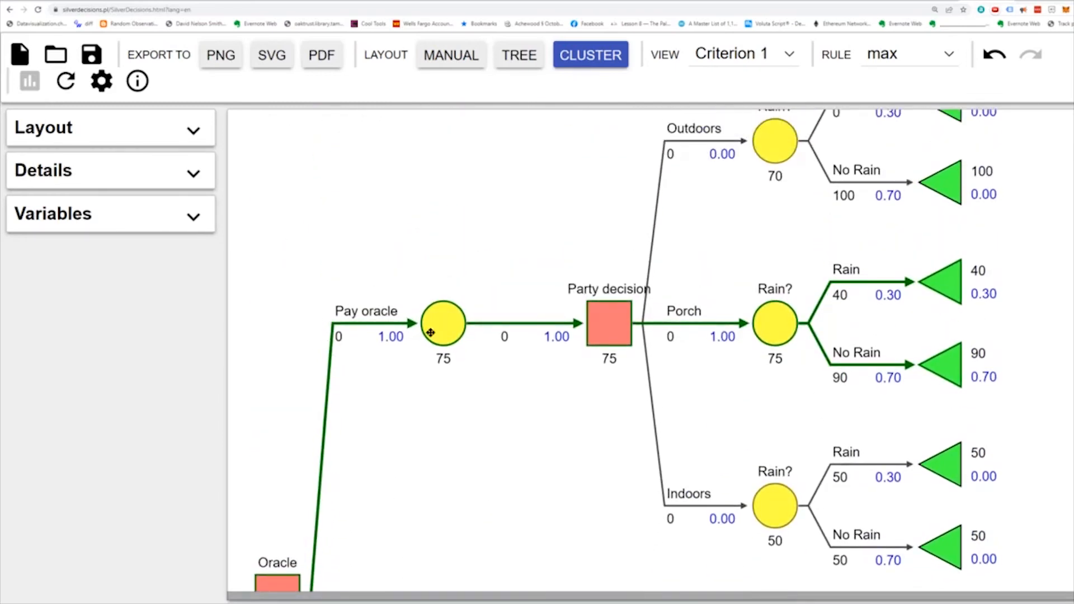
scroll(626, 174, "up", 2)
scroll(624, 181, "up", 1)
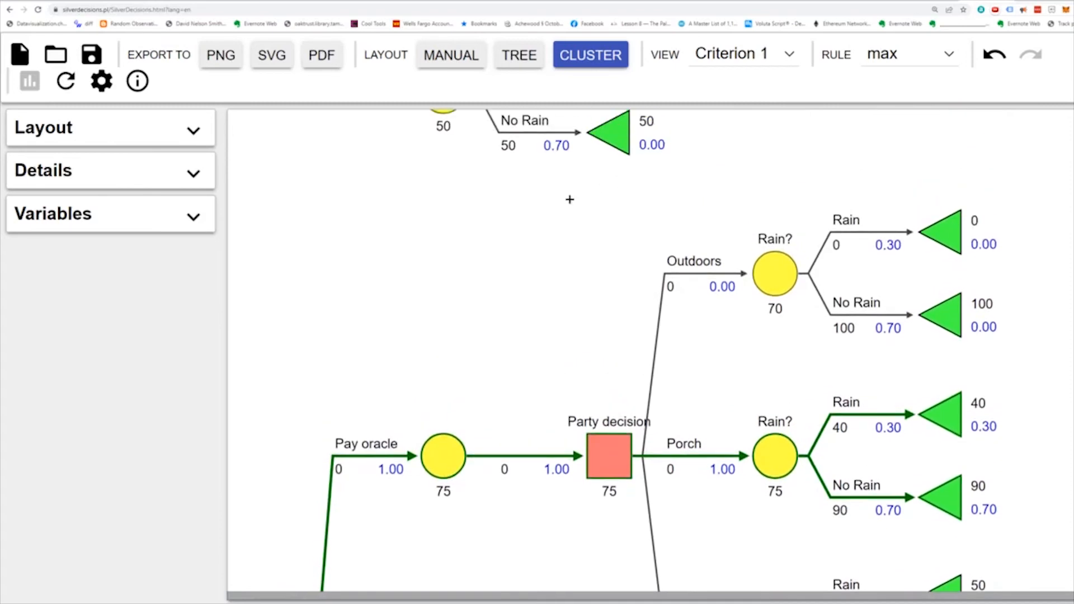
left_click_drag(568, 192, 1008, 587)
scroll(1009, 588, "down", 2)
left_click(738, 601)
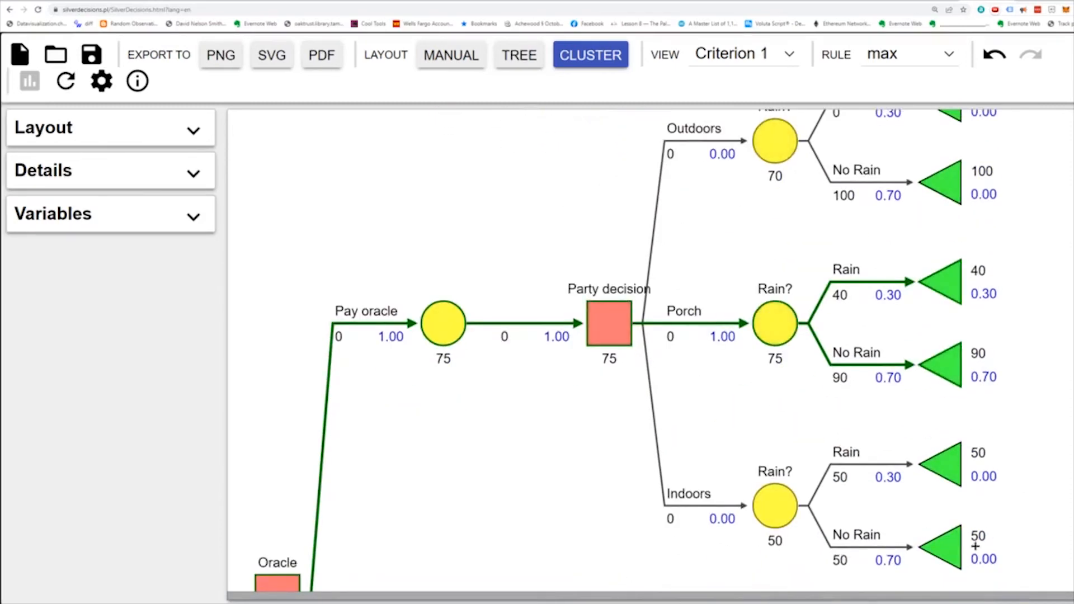
left_click_drag(1033, 578, 558, 76)
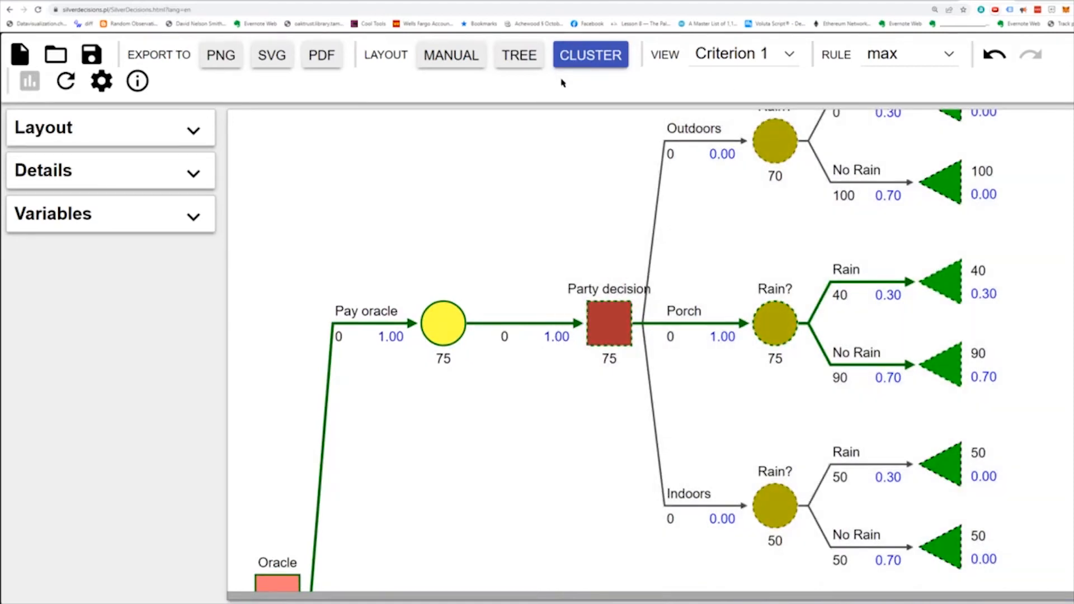
scroll(762, 218, "up", 1)
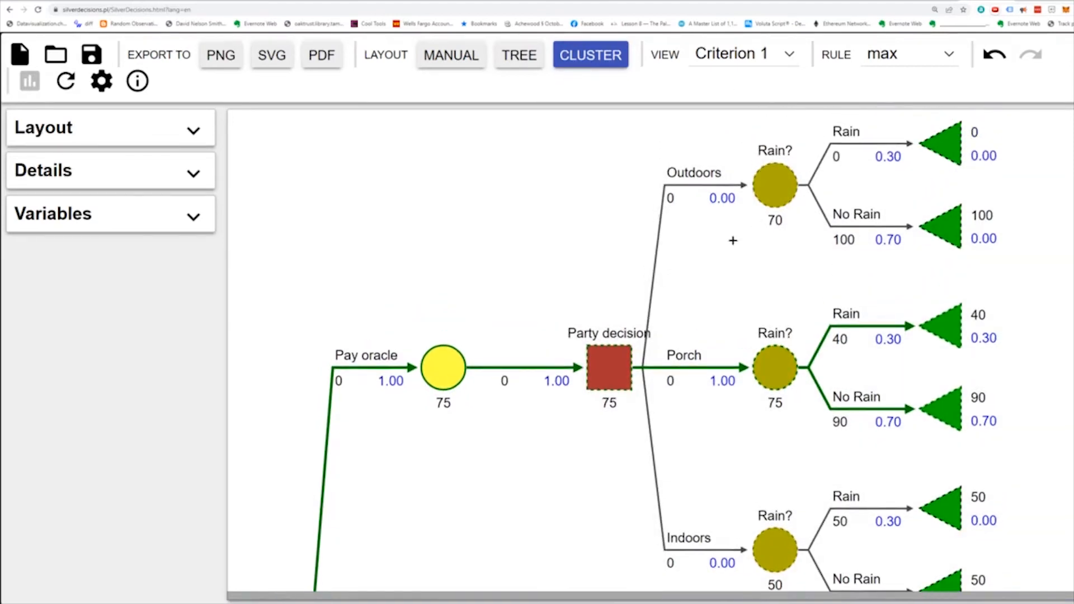
left_click(493, 408)
left_click(441, 380)
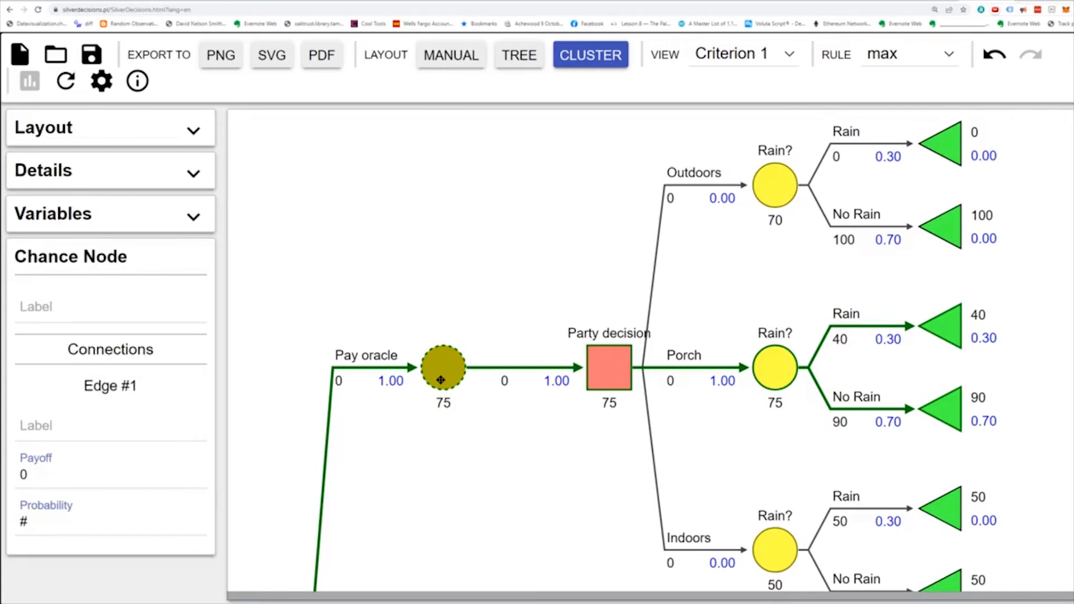
key("ctrl+v")
- Label the chance node at the end of the Pay oracle branch "Oracle rain"
scroll(395, 401, "down", 5)
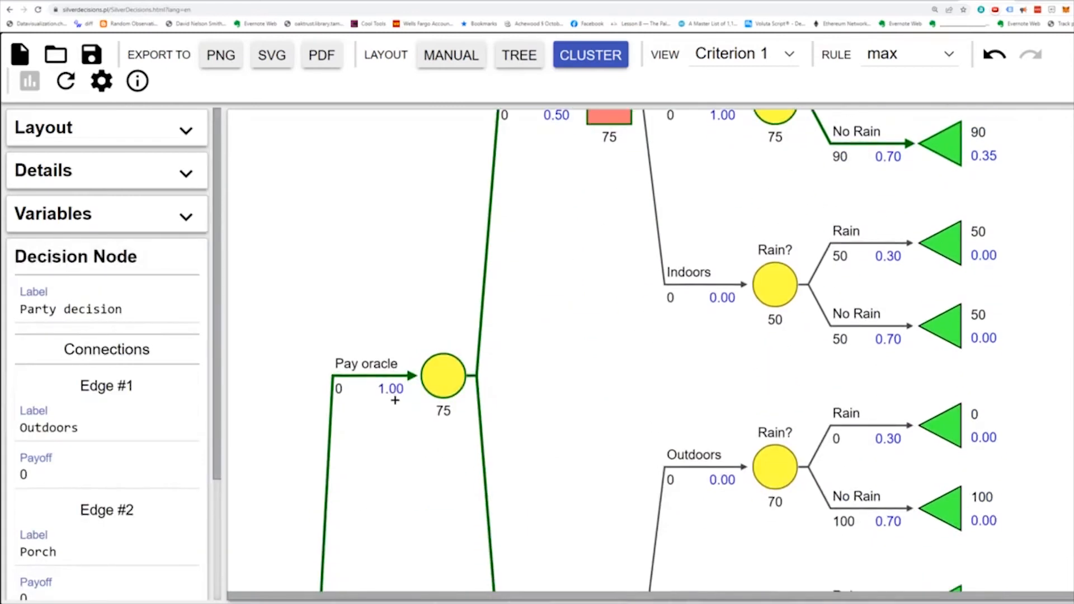
left_click(450, 378)
left_click(81, 309)
type("Oracle s")
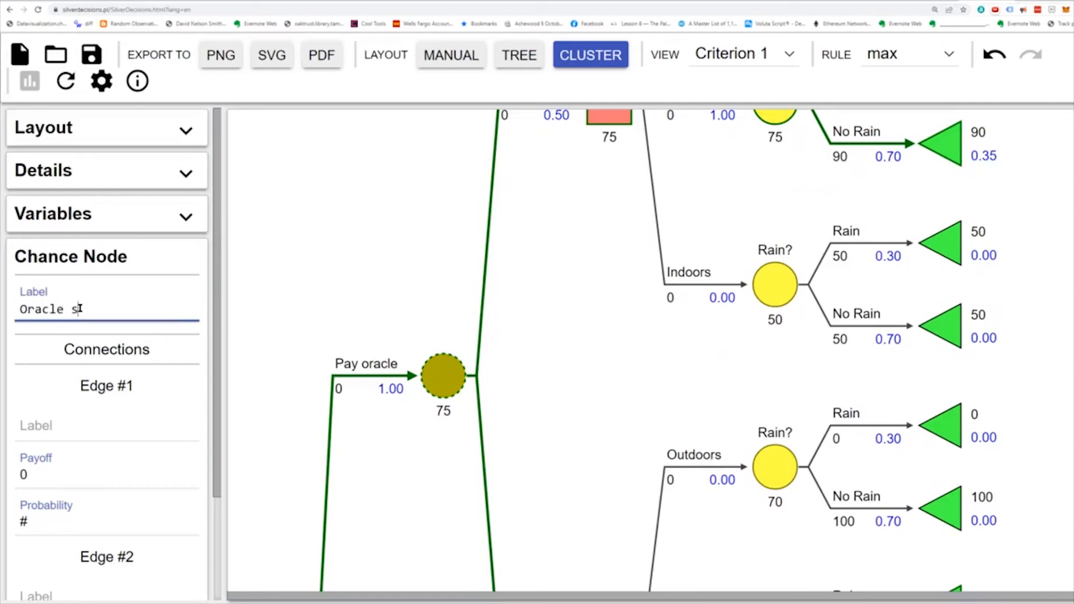
key("BackSpace")
type("rain")
- Label the Oracle rain node's two edges "Oracle says it rains" and "Oracle says it doesn't rain"
left_click(32, 423)
scroll(45, 335, "down", 3)
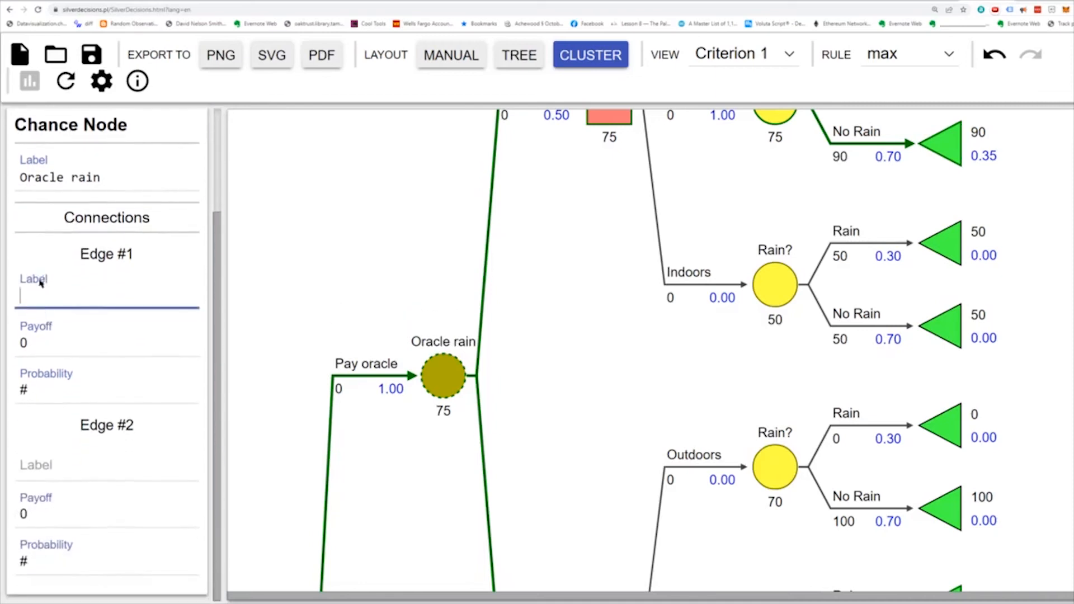
type("Oracle says it rains")
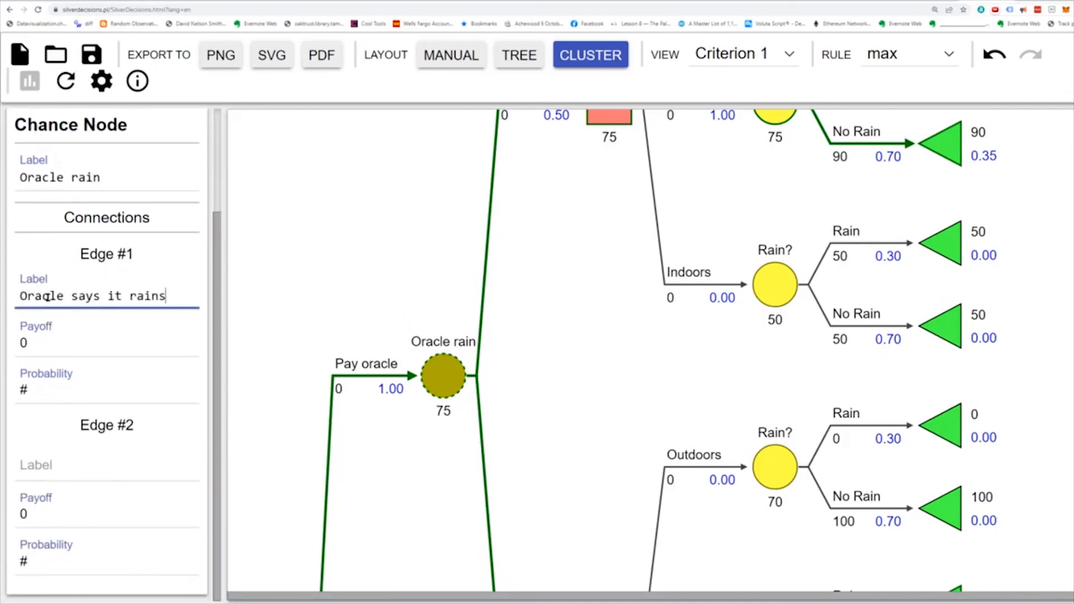
left_click(87, 473)
type("Orac")
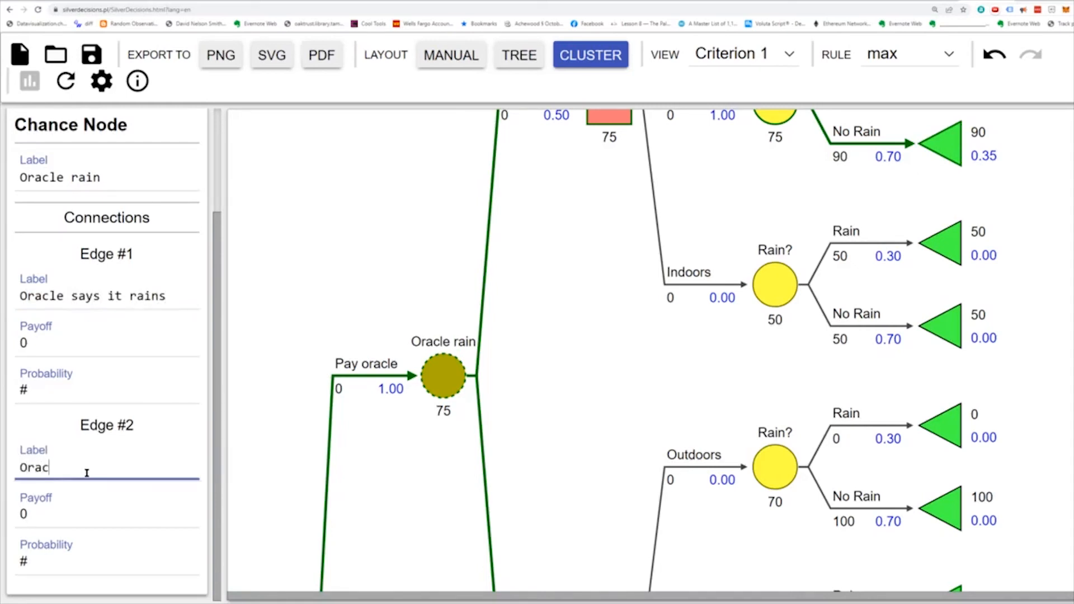
type("le says it doesn't rain")
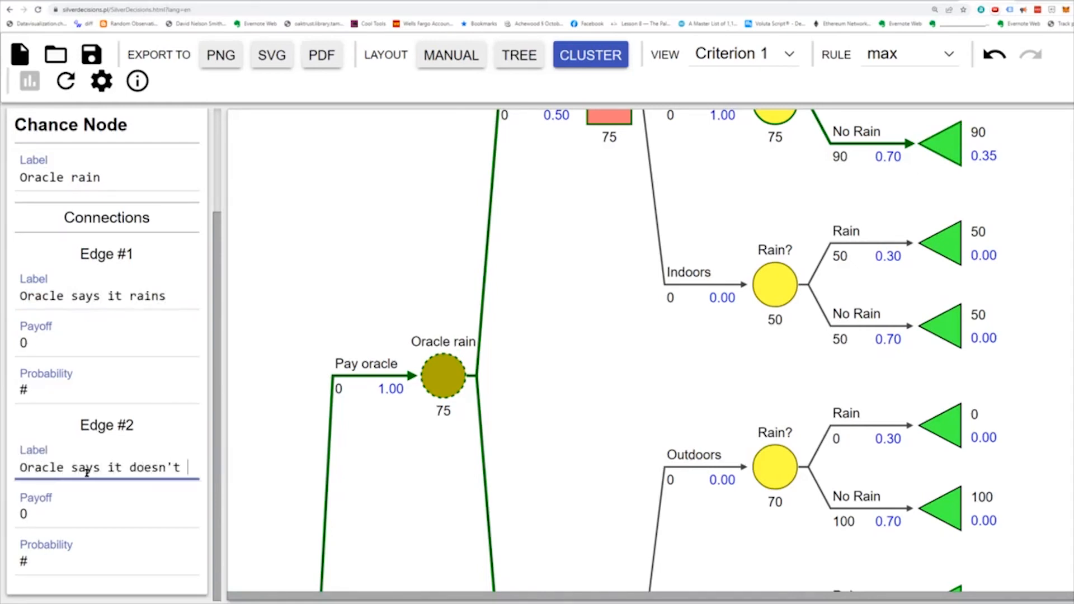
left_click(567, 365)
- Set the Rain probability to 1 on the Outdoors chance node under "Oracle says it rains"
scroll(522, 412, "up", 3)
scroll(512, 408, "up", 7)
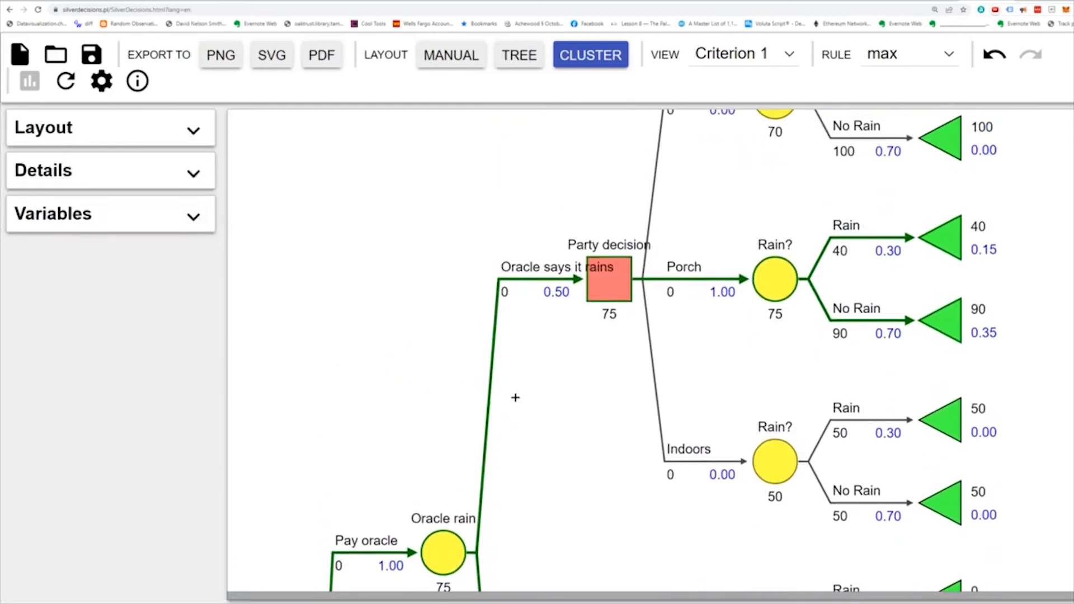
scroll(549, 386, "down", 1)
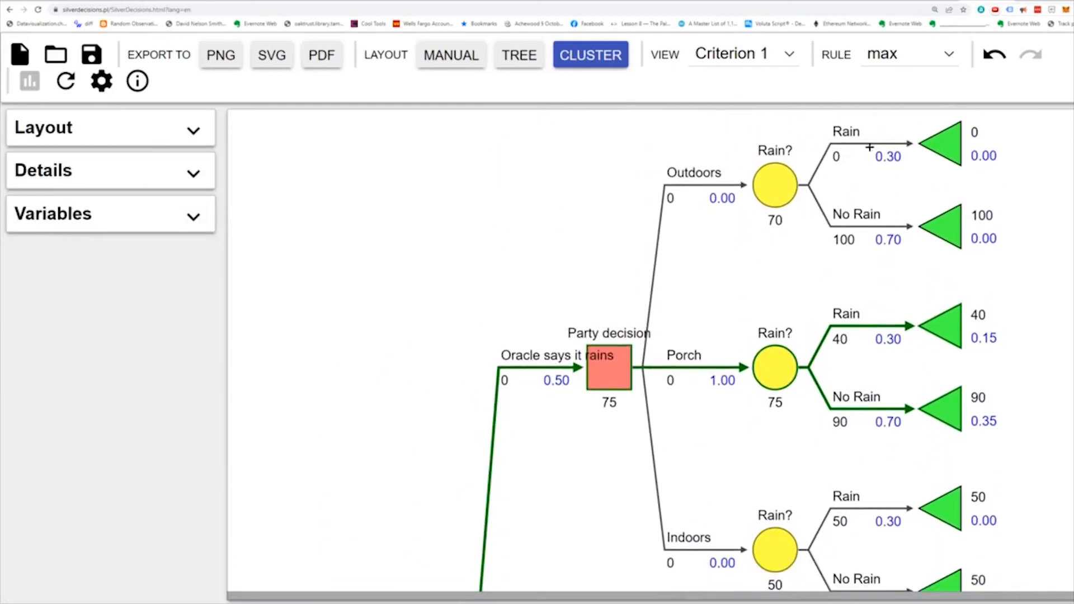
left_click(775, 183)
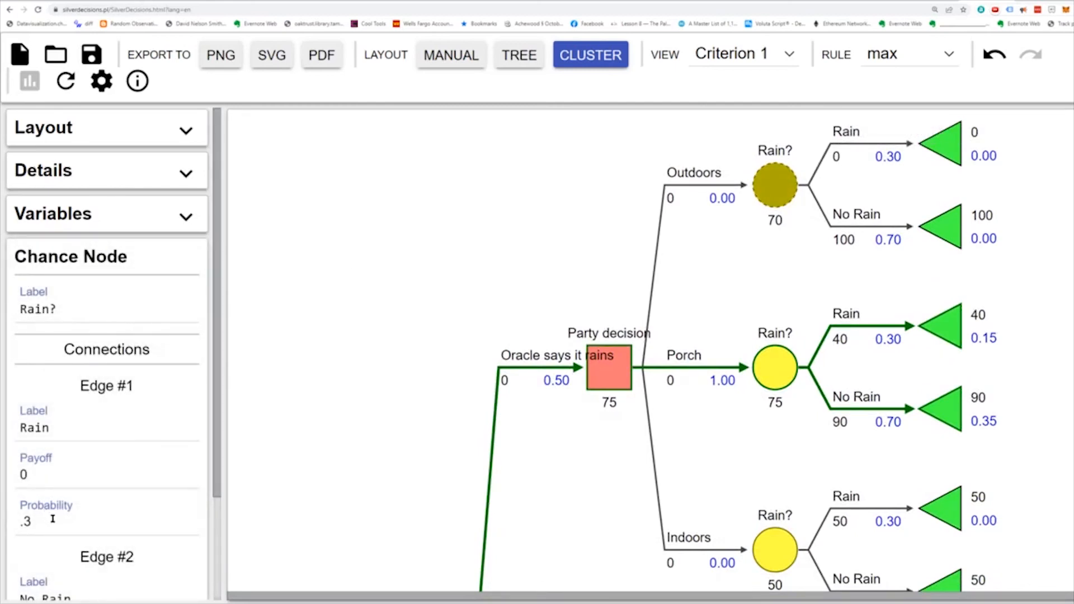
double_click(18, 516)
type("1")
left_click(398, 453)
- Set the Rain probability to 1 on the Porch and Indoors chance nodes under "Oracle says it rains"
left_click(782, 369)
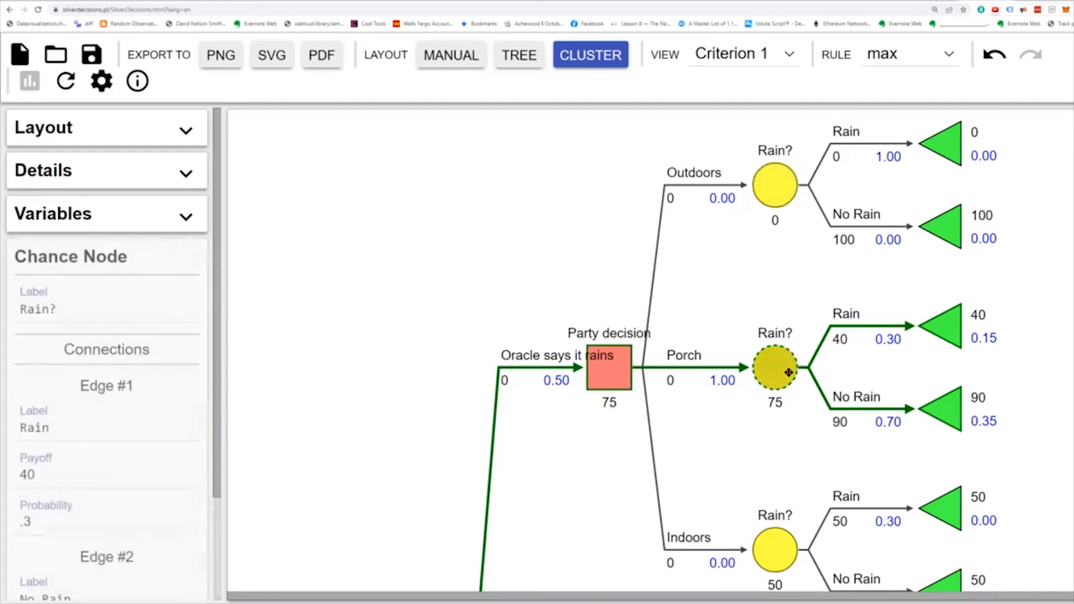
double_click(59, 525)
type("1")
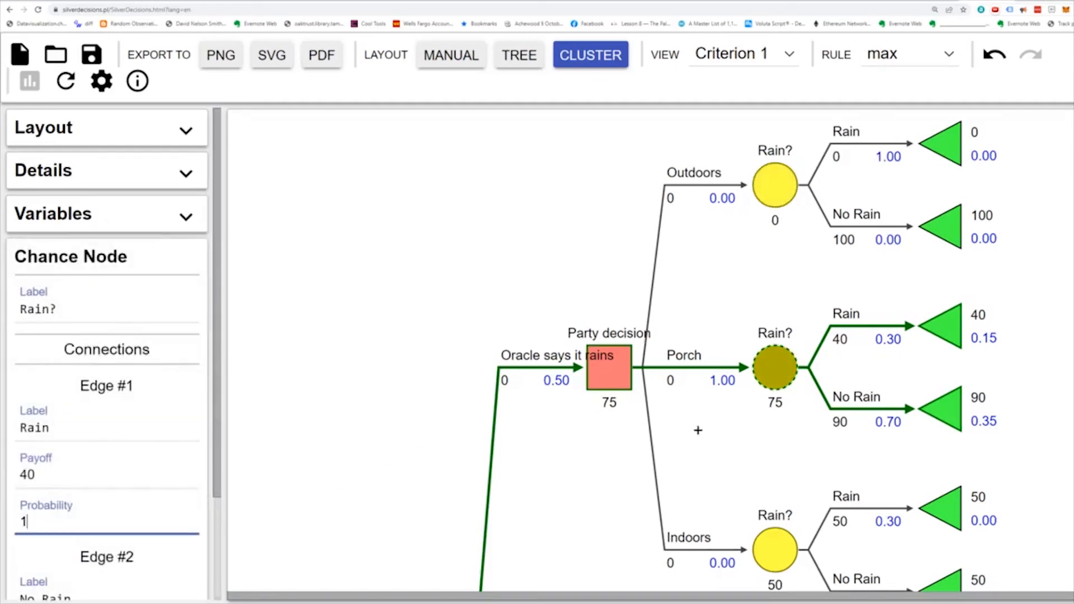
left_click(691, 431)
left_click(779, 562)
double_click(34, 522)
type("1")
left_click(607, 508)
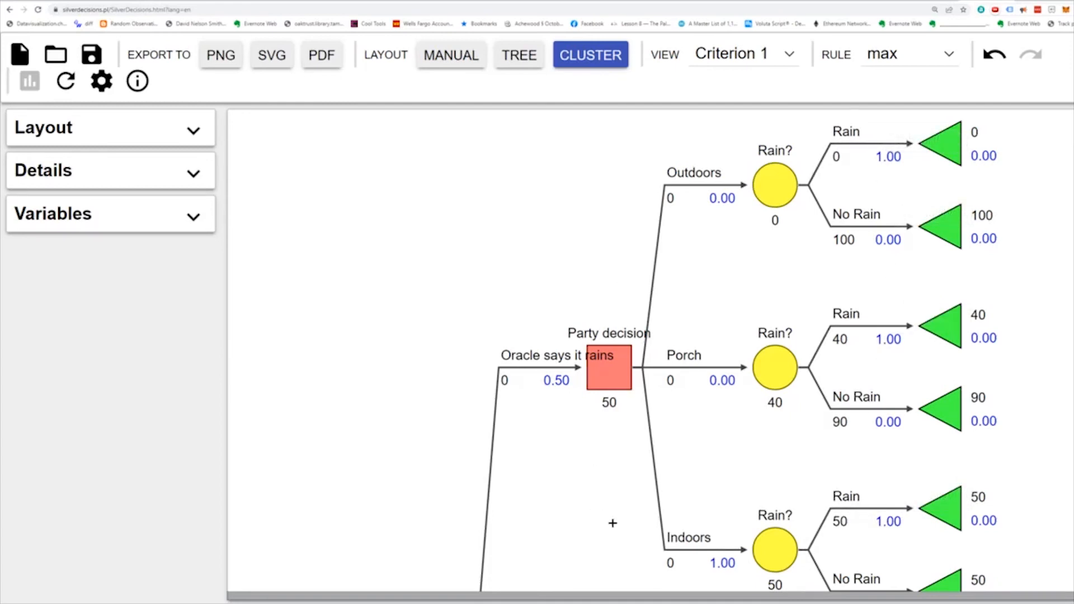
- Set the Rain probability to 0 on the Outdoors chance node under "Oracle says it doesn't rain"
scroll(595, 507, "down", 7)
scroll(596, 450, "down", 3)
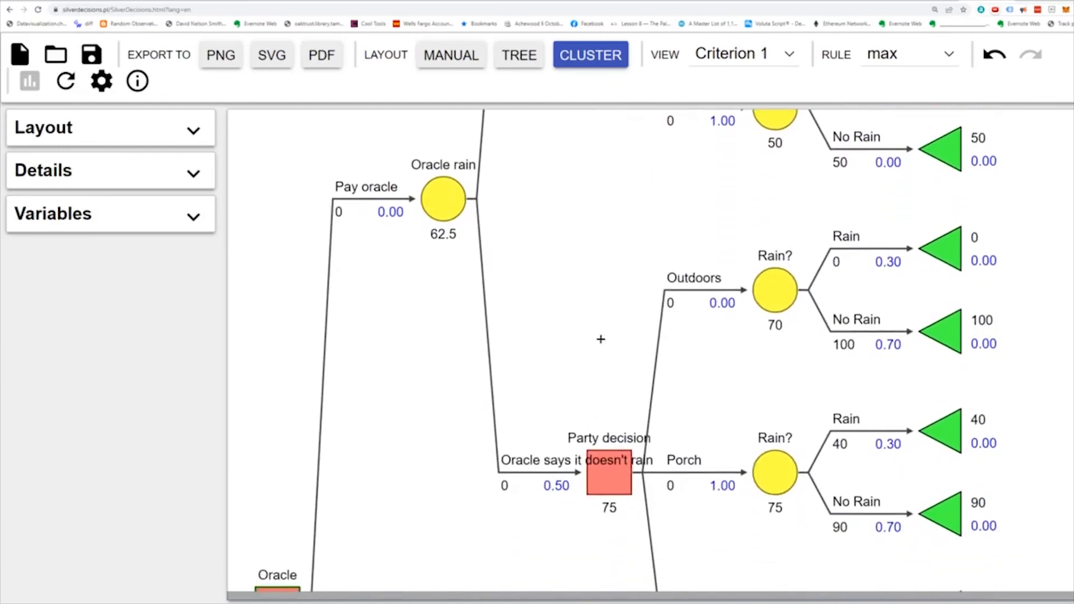
scroll(565, 430, "up", 1)
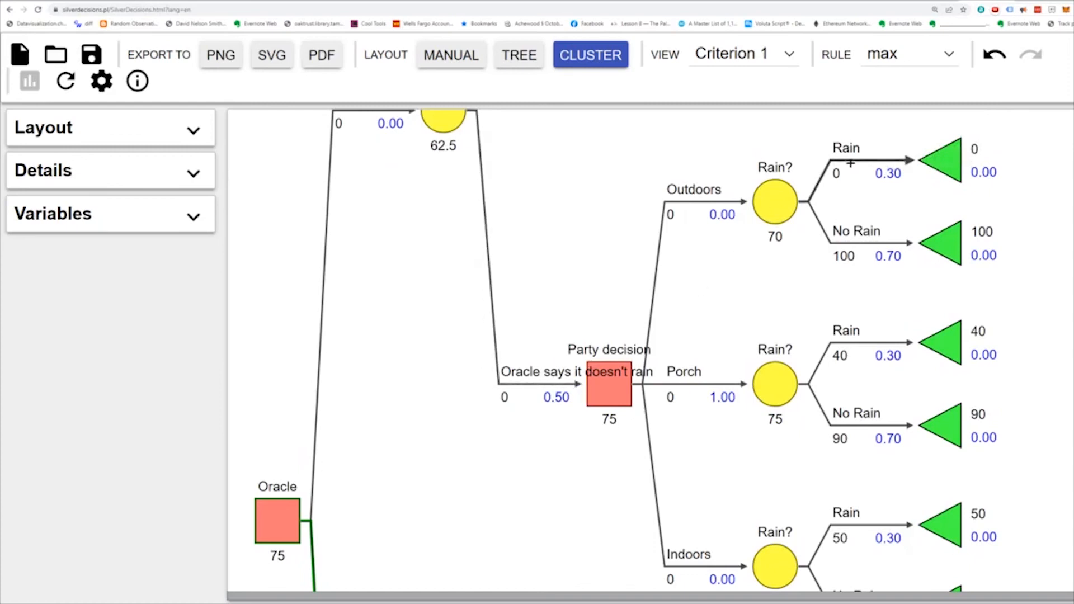
left_click(779, 202)
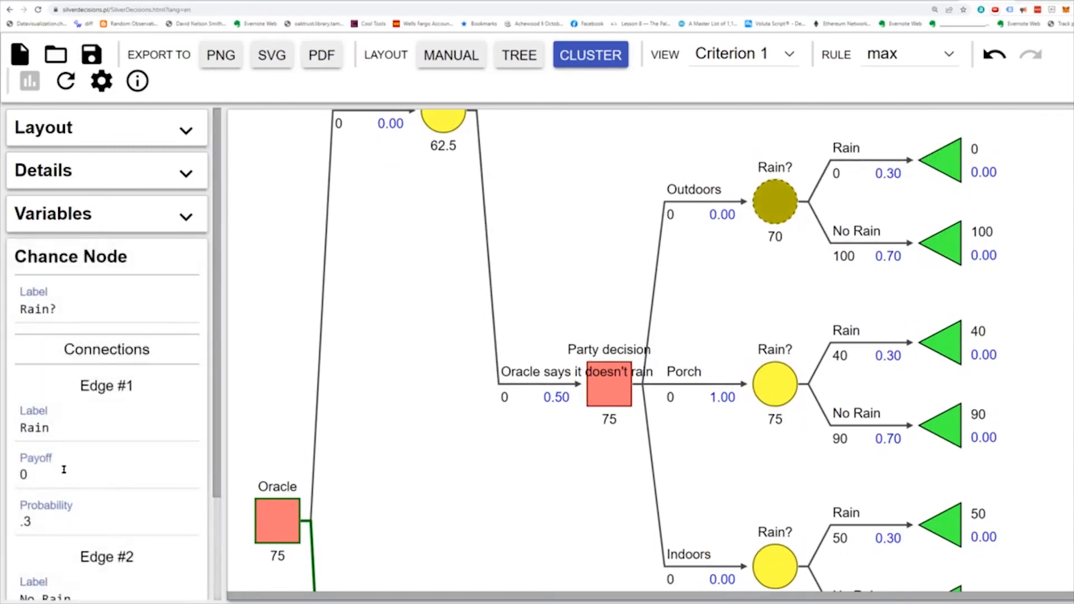
left_click_drag(37, 519, 1, 515)
type("0")
- Set the Rain probability to 0 on the Porch and Indoors chance nodes under "Oracle says it doesn't rain"
left_click(775, 386)
left_click_drag(36, 520, 11, 520)
type("0")
left_click(775, 567)
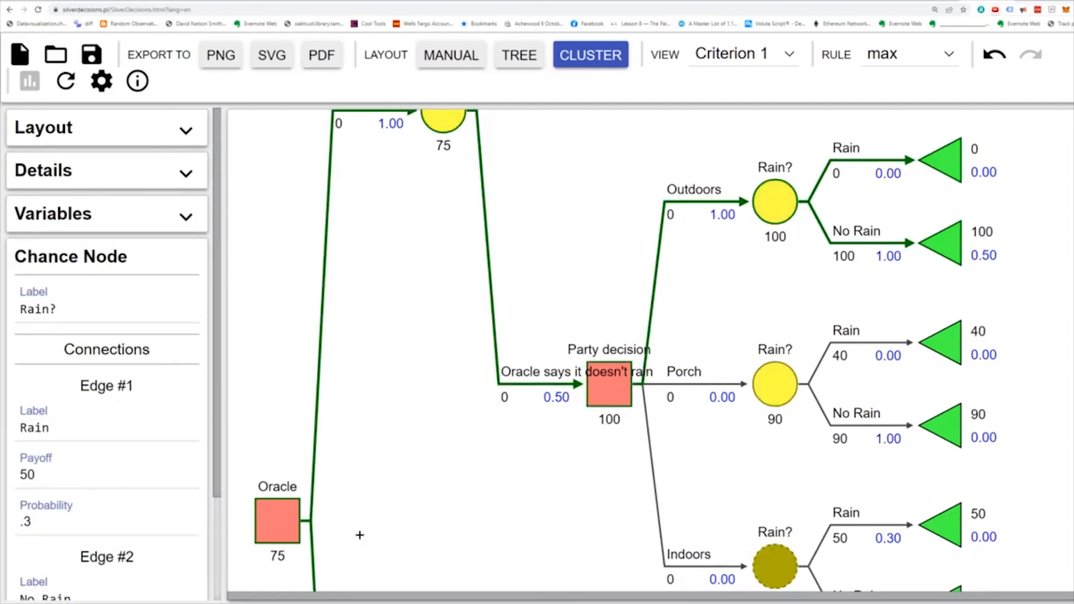
left_click_drag(66, 524, 2, 522)
type("0")
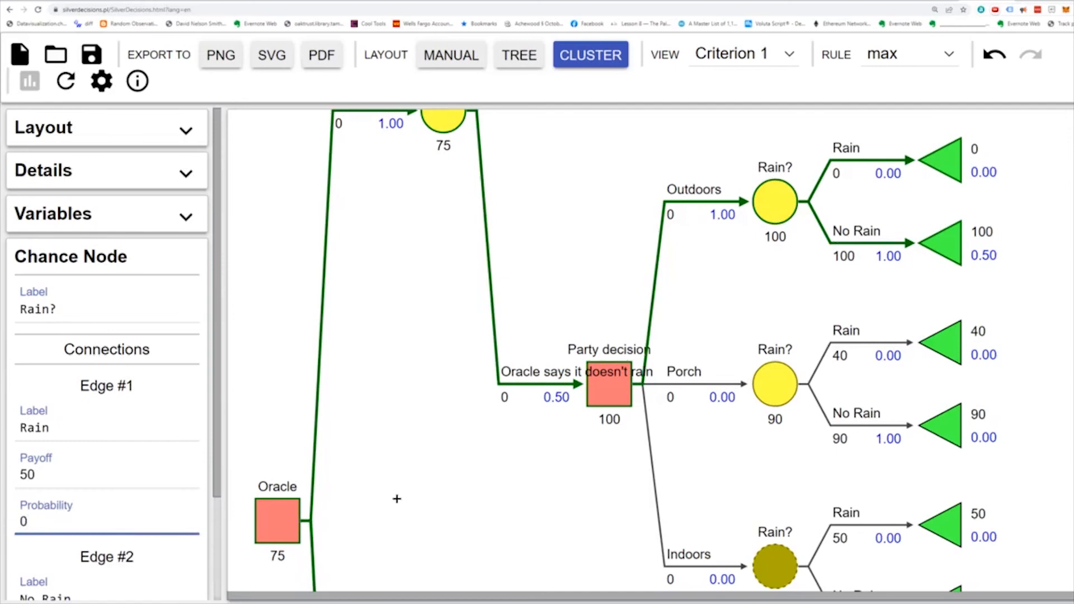
left_click(512, 463)
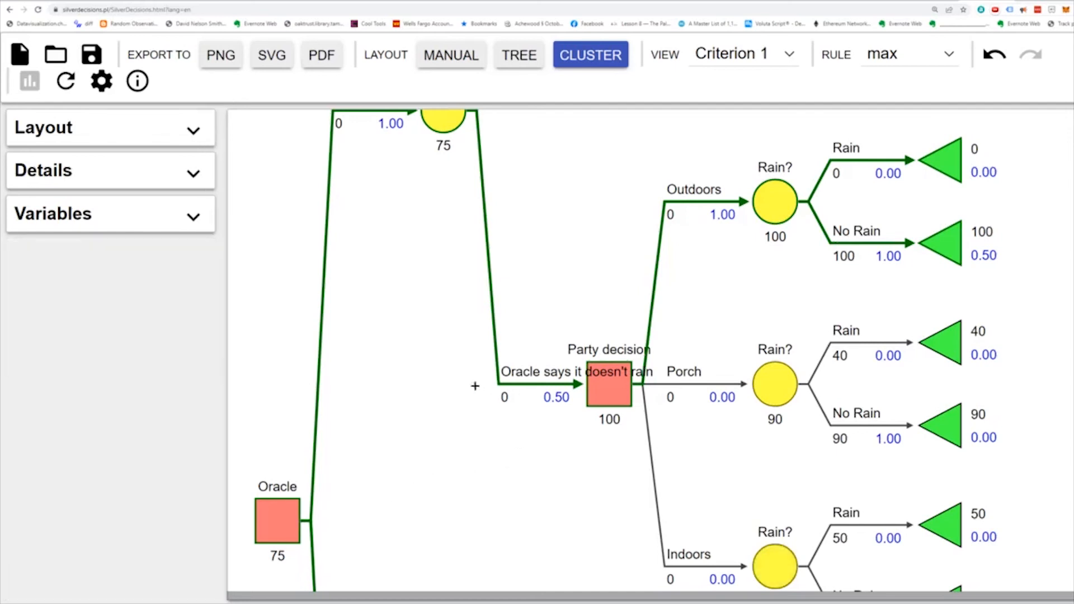
- Examine the whole Oracle decision tree, comparing the Pay oracle and No oracle branches
key("ctrl+minus")
key("ctrl+minus")
key("ctrl+minus")
key("ctrl+minus")
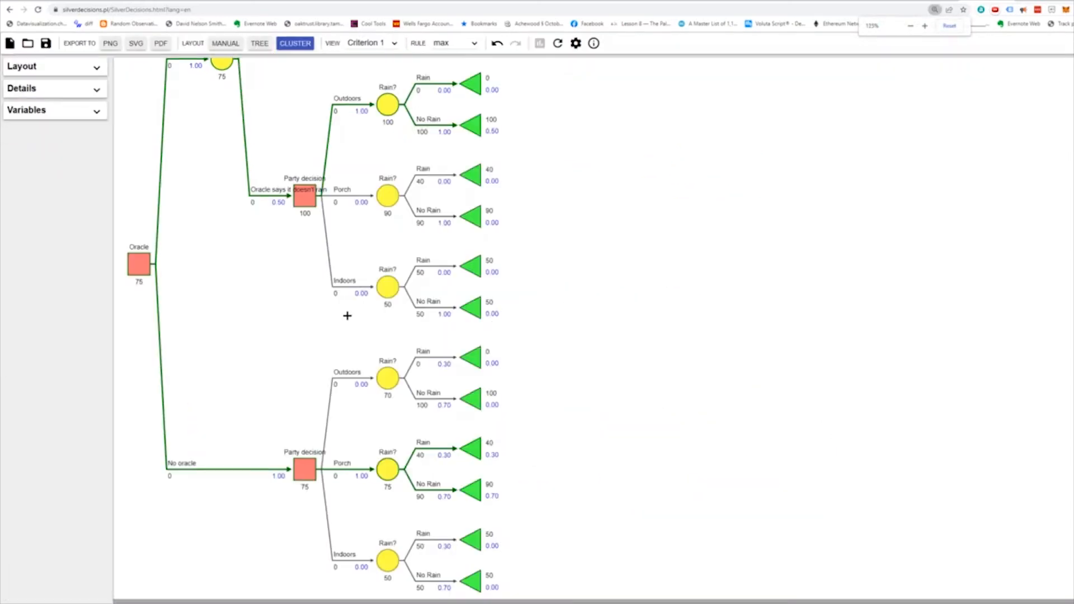
key("ctrl+minus")
key("ctrl+minus")
key("ctrl+minus")
key("ctrl+minus")
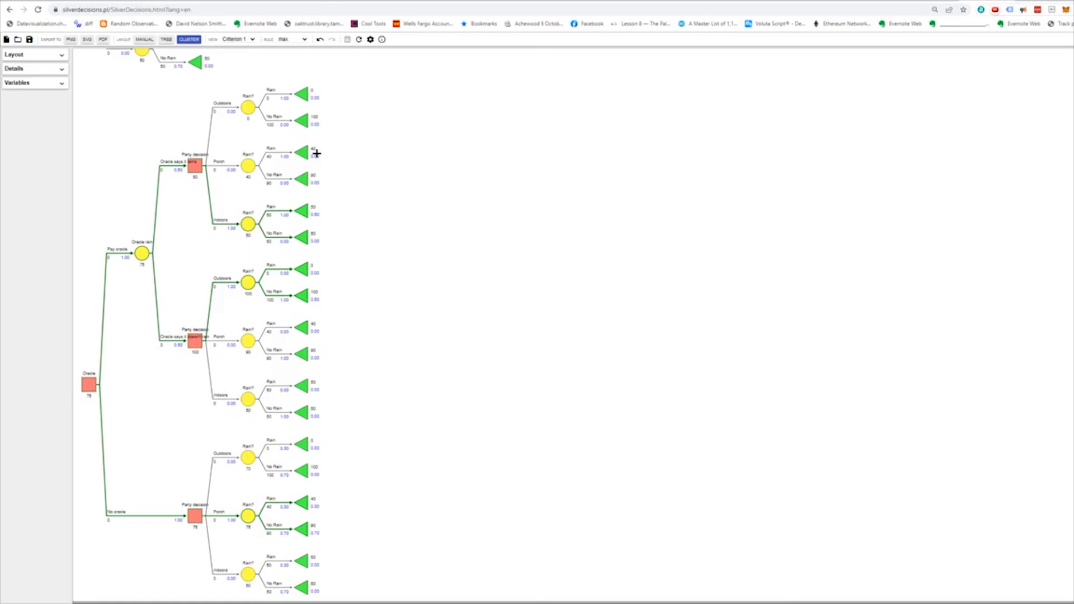
- Set the probability of the "Oracle says it rains" edge on the Oracle rain chance node to .3
left_click(142, 253)
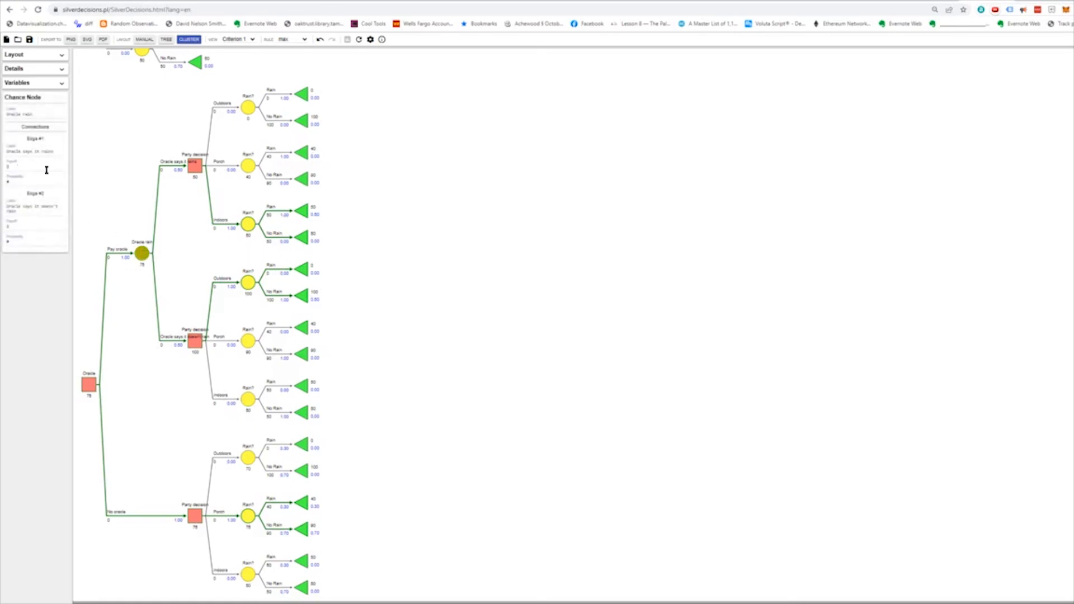
key("ctrl+plus")
key("ctrl+plus")
key("ctrl+plus")
key("ctrl+plus")
key("ctrl+plus")
key("ctrl+plus")
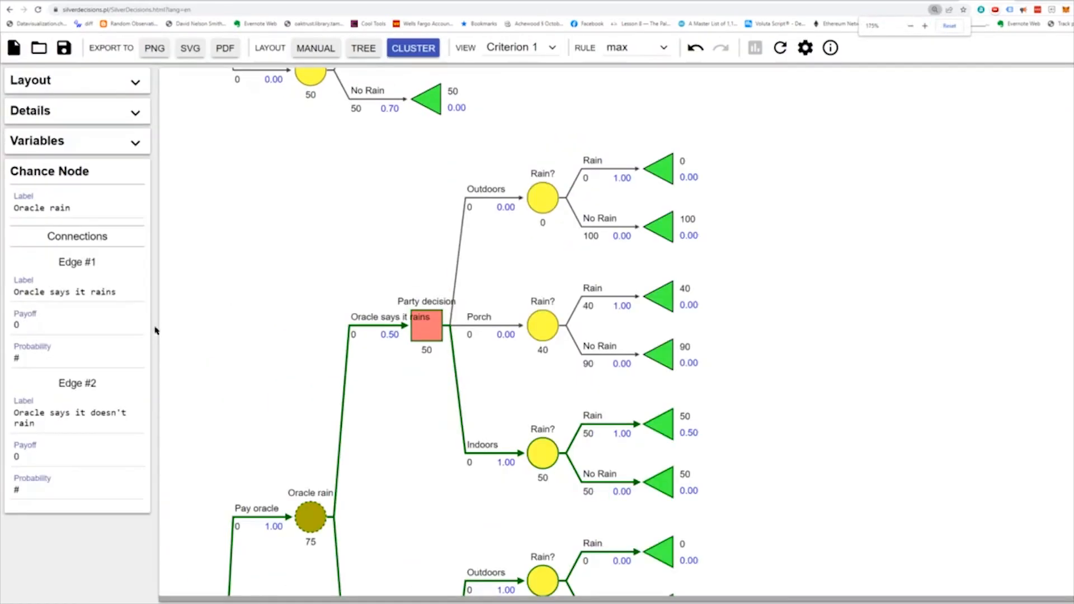
key("ctrl+plus")
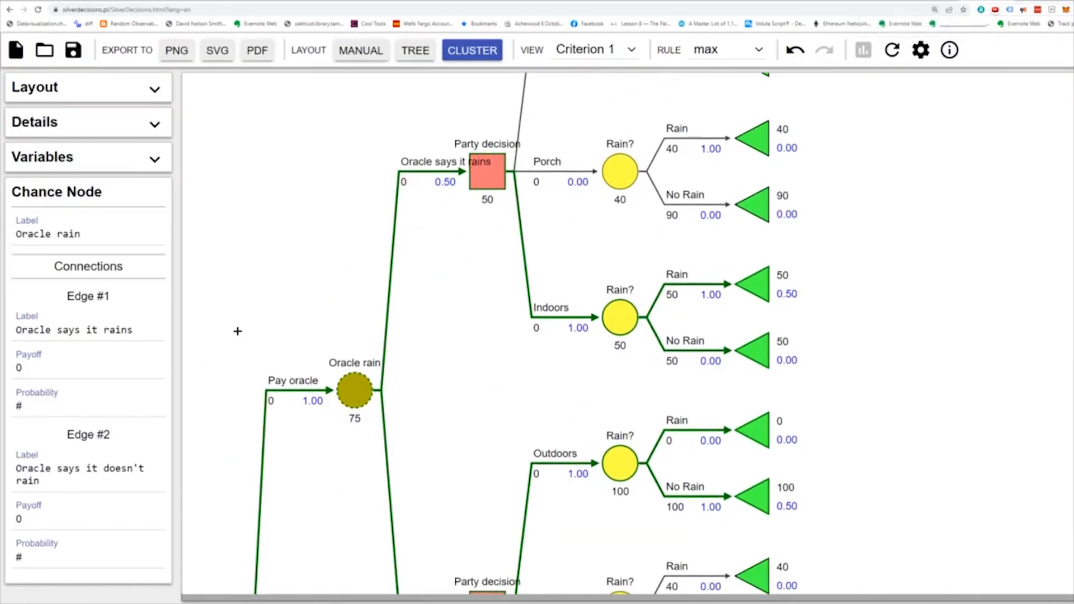
scroll(236, 336, "down", 1)
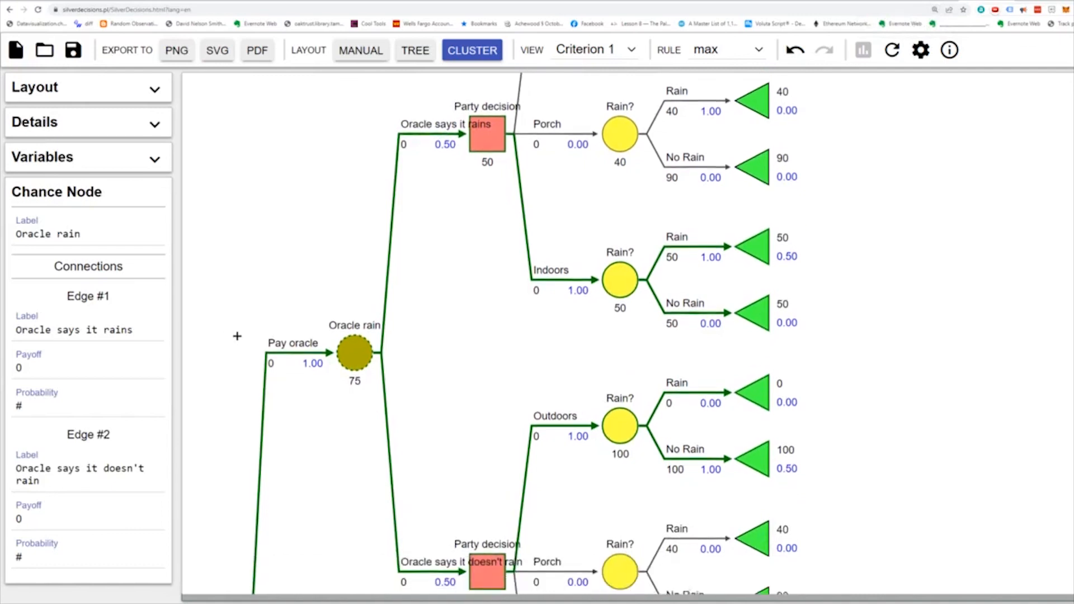
left_click(58, 403)
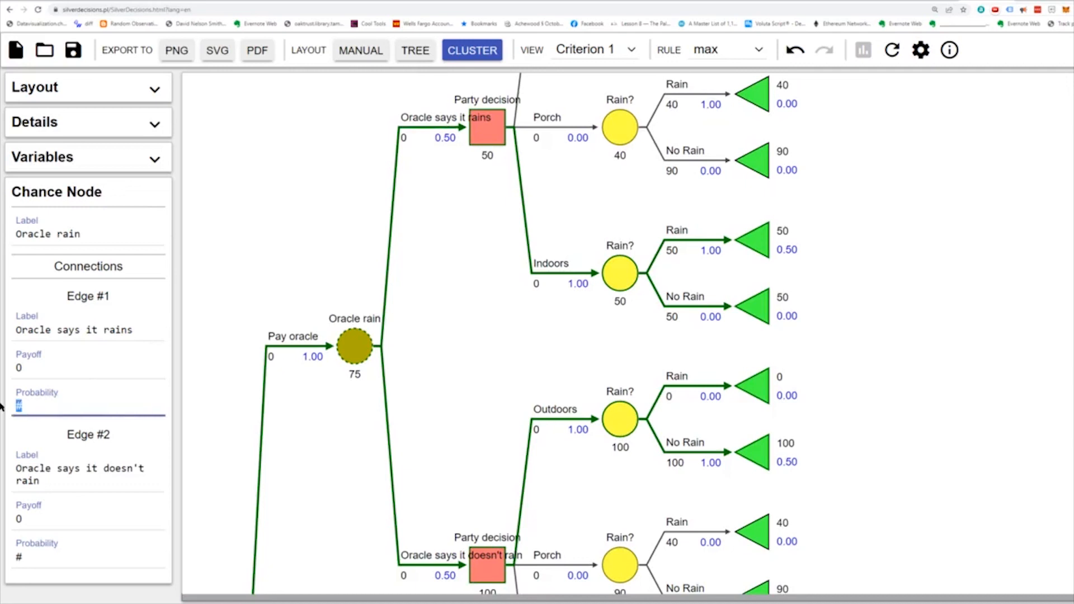
type(".3")
left_click(305, 435)
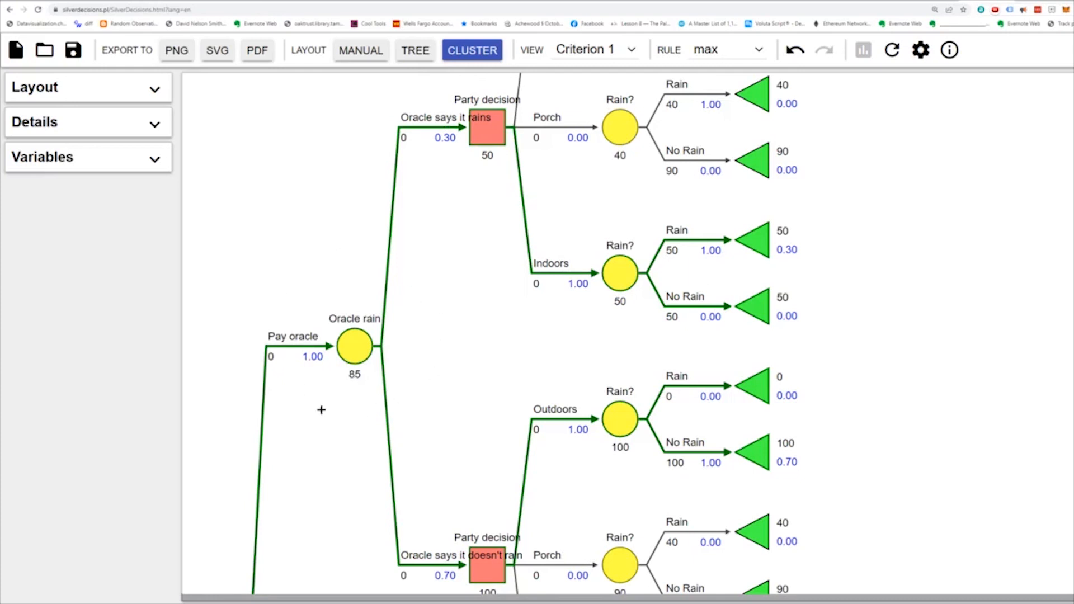
- Compare the expected payoffs of the Oracle, Oracle rain and No oracle party decision nodes to judge the forecast's value
scroll(347, 372, "down", 10)
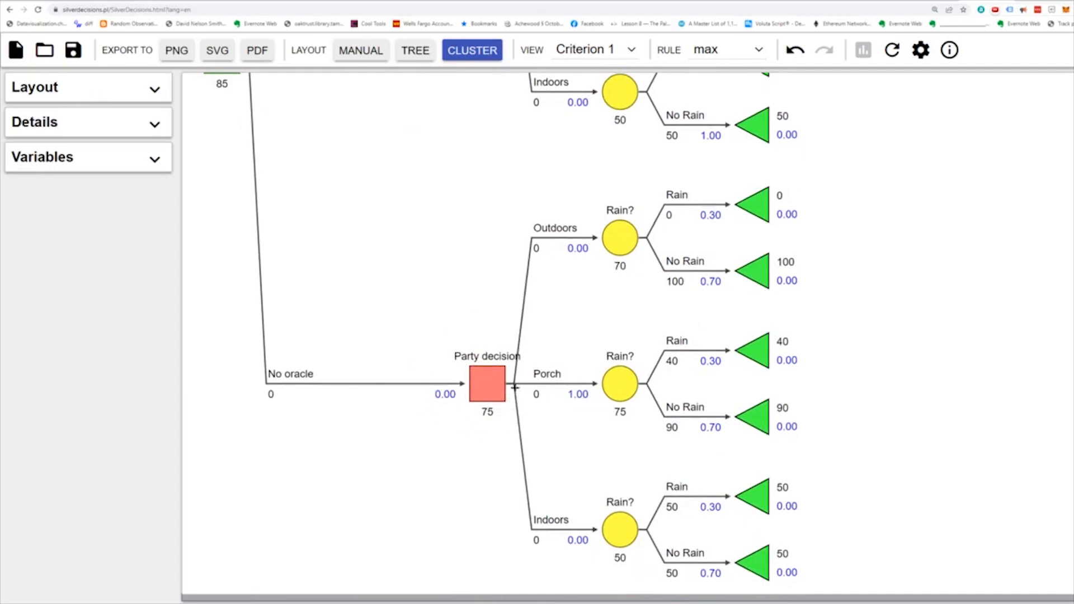
scroll(392, 442, "up", 7)
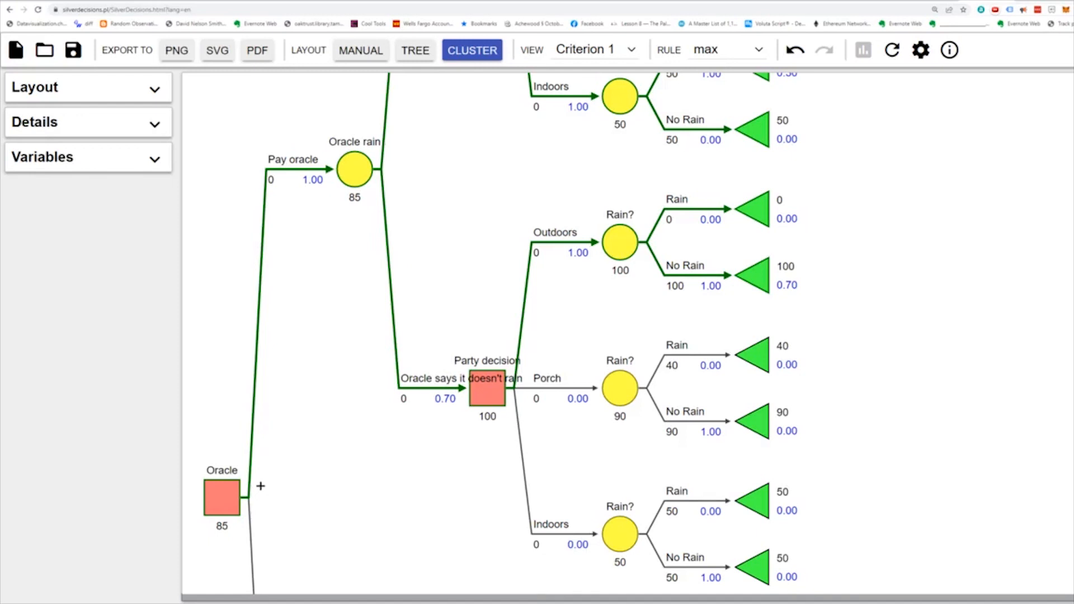
scroll(260, 486, "down", 5)
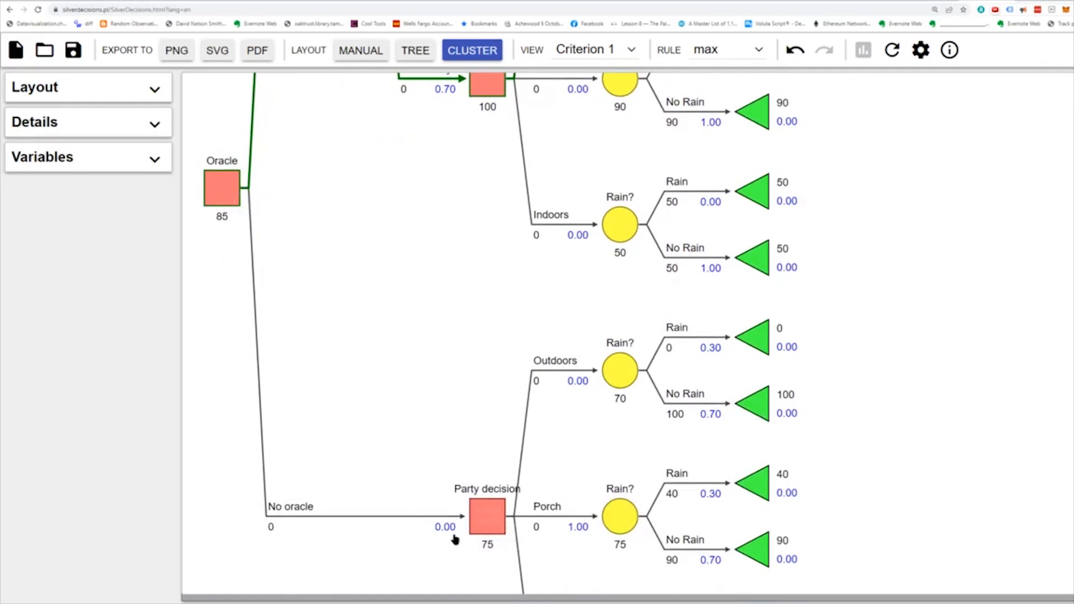
scroll(329, 259, "up", 4)
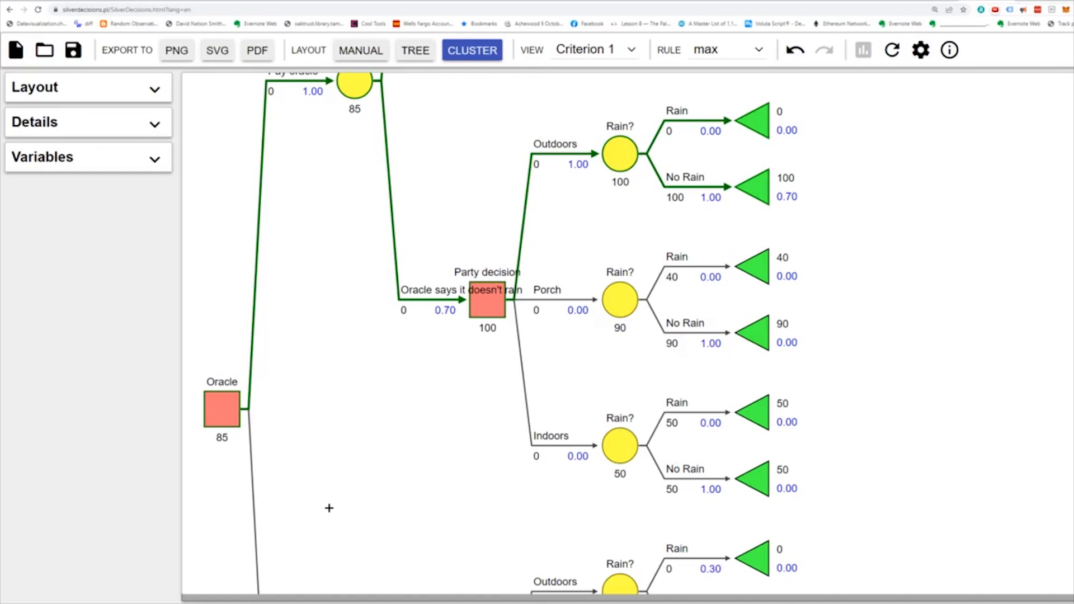
scroll(329, 509, "up", 2)
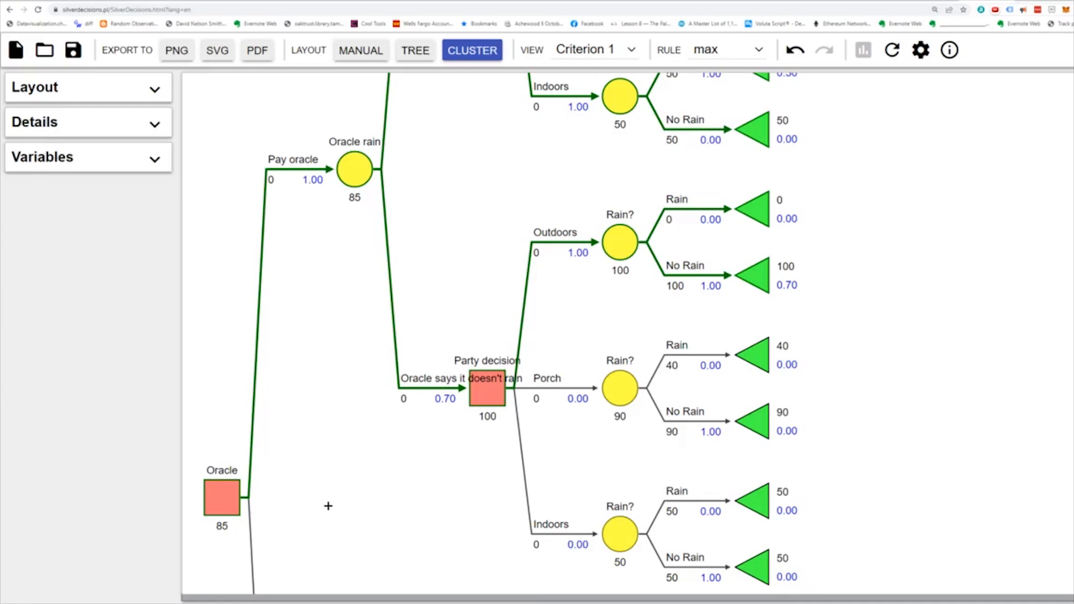
- Switch the decision tree's optimization rule from max to min
left_click(746, 51)
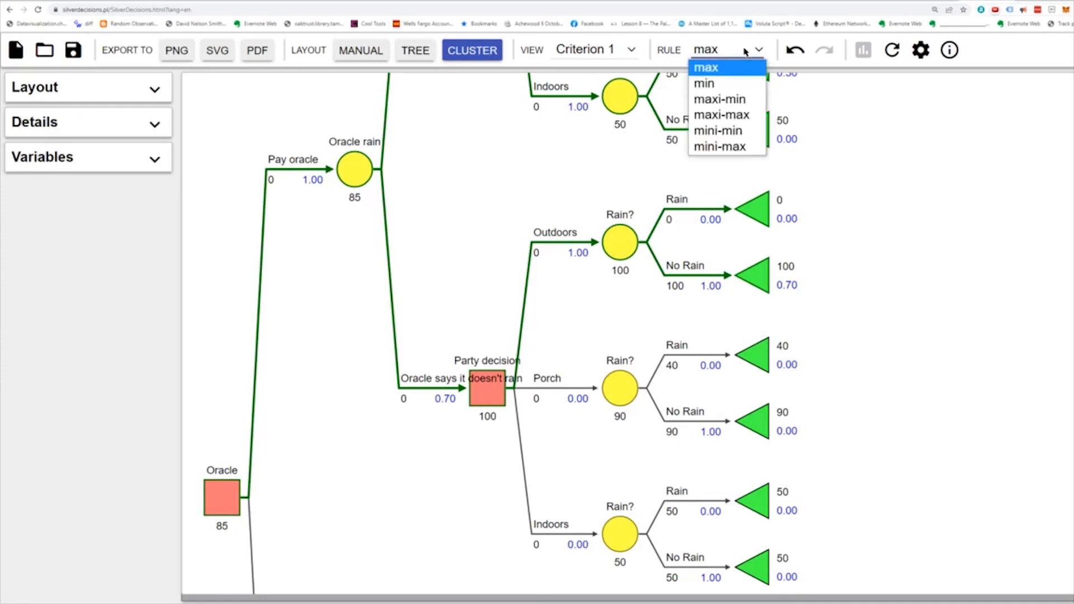
left_click(729, 85)
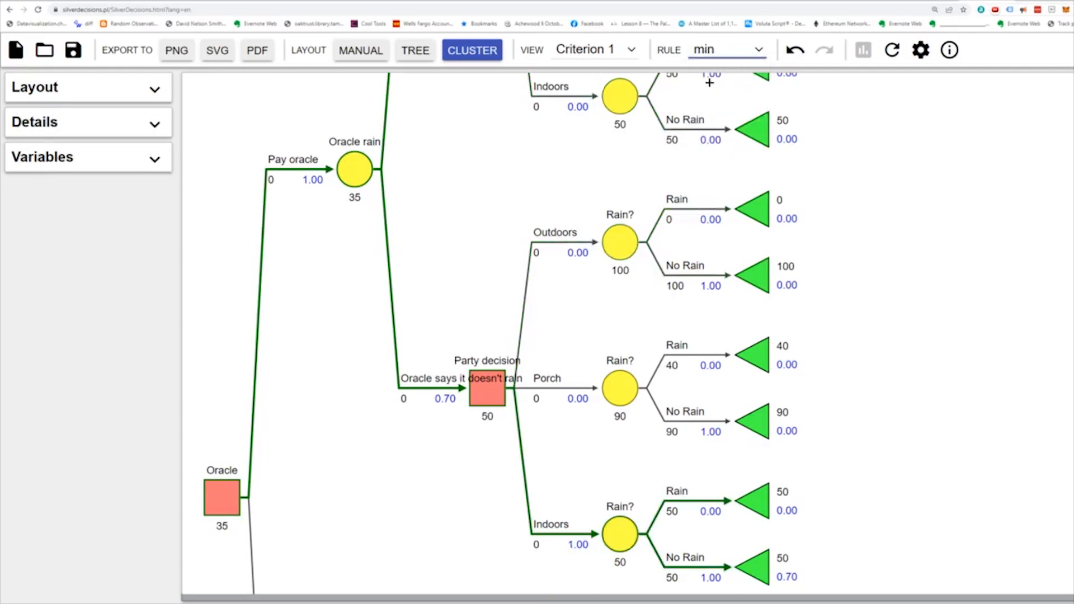
left_click(708, 51)
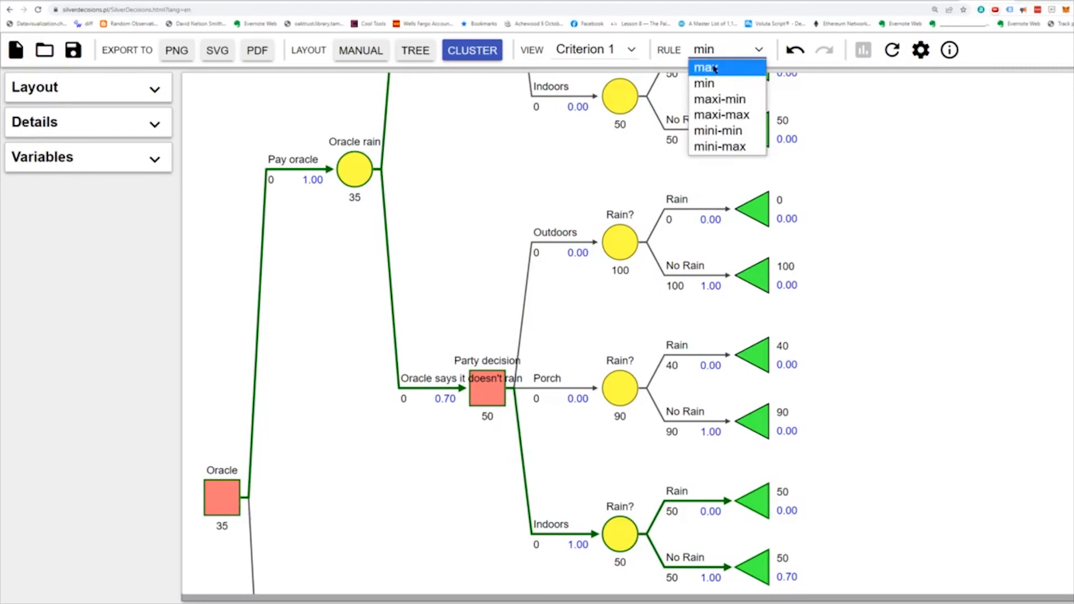
left_click(707, 67)
left_click(714, 51)
left_click(720, 85)
- Examine the optimal paths and payoffs of the Pay oracle and No oracle branches under the min rule
left_click_drag(220, 507, 221, 330)
scroll(221, 351, "down", 3)
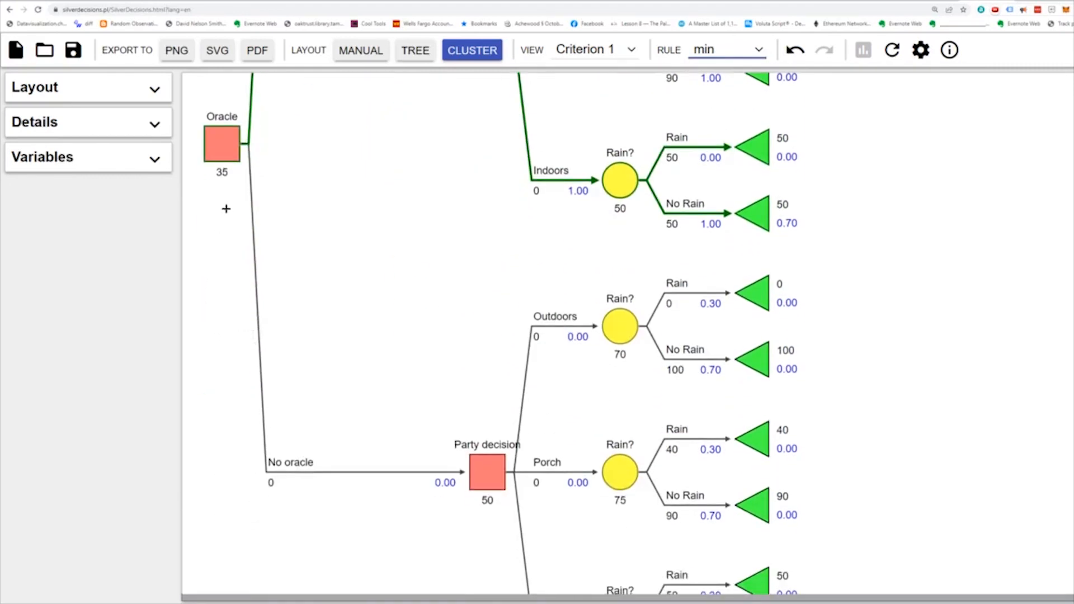
scroll(423, 523, "down", 2)
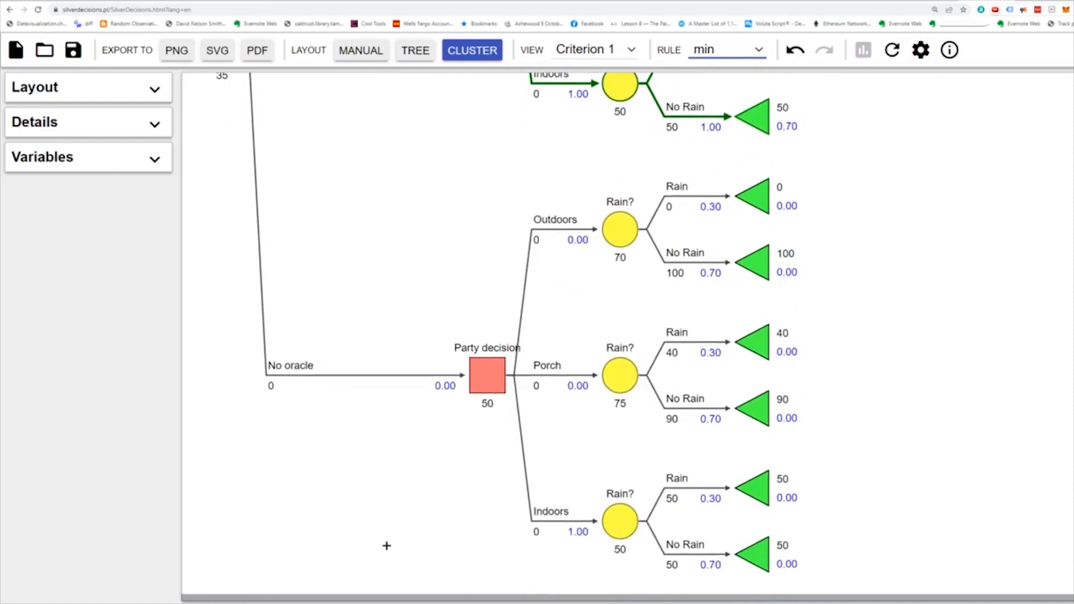
scroll(347, 537, "up", 6)
scroll(319, 523, "up", 2)
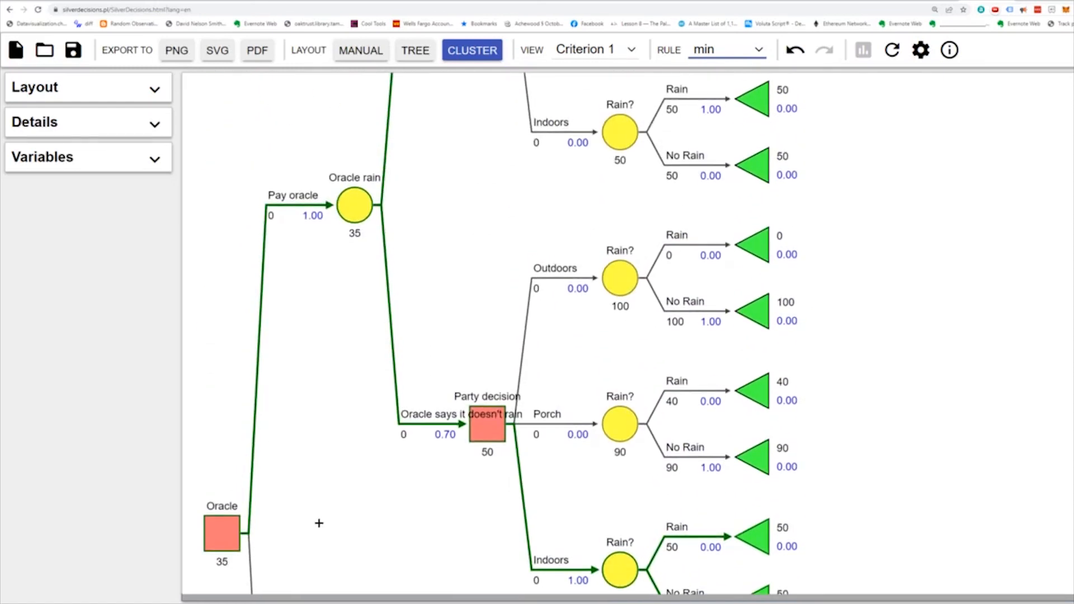